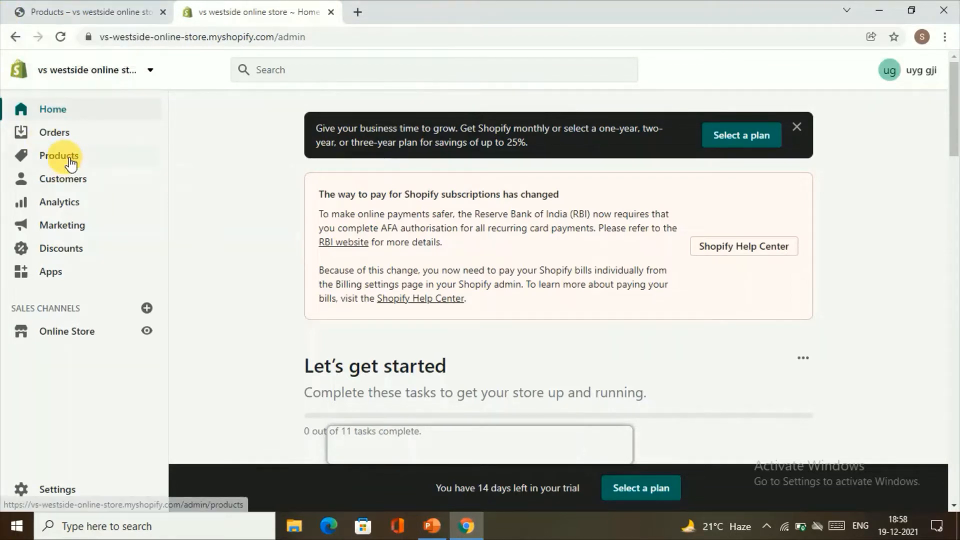
- Start a new product collection and title it "women's", leaving the description empty
{"action": "left_click", "coordinate": [72, 160]}
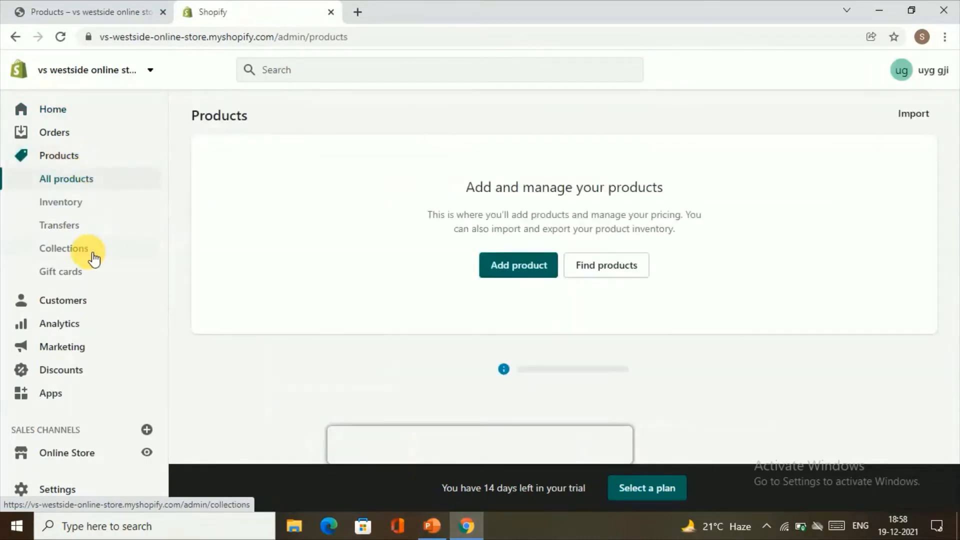
{"action": "left_click", "coordinate": [93, 258]}
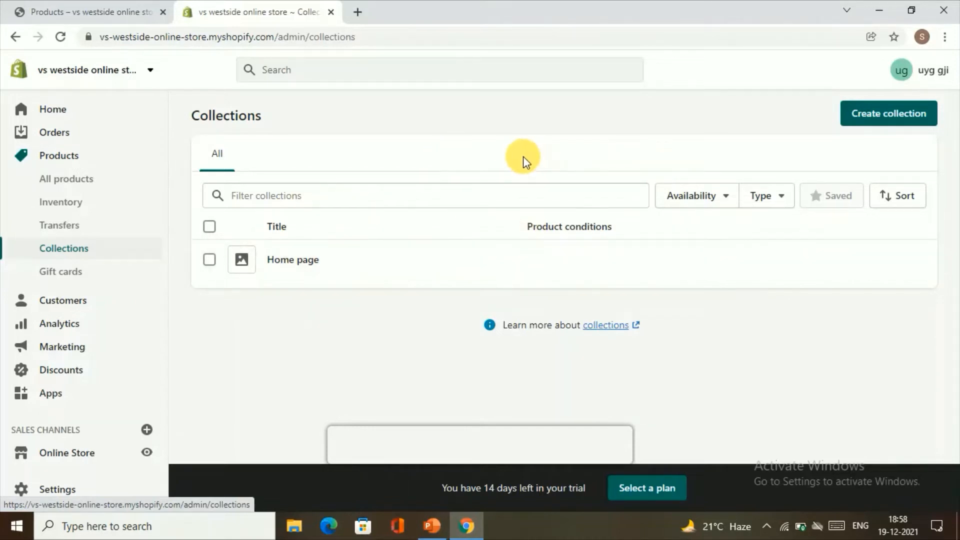
{"action": "left_click", "coordinate": [882, 106]}
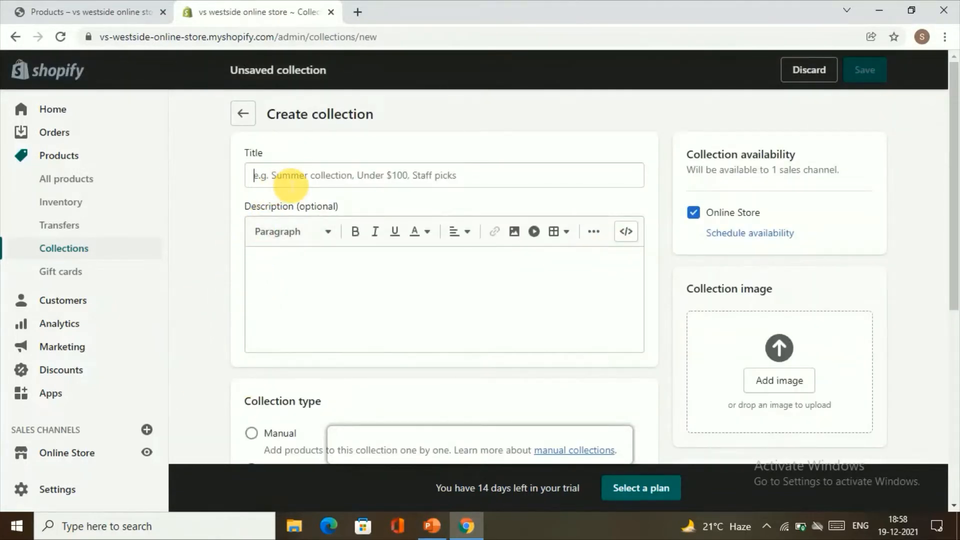
{"action": "left_click", "coordinate": [291, 185]}
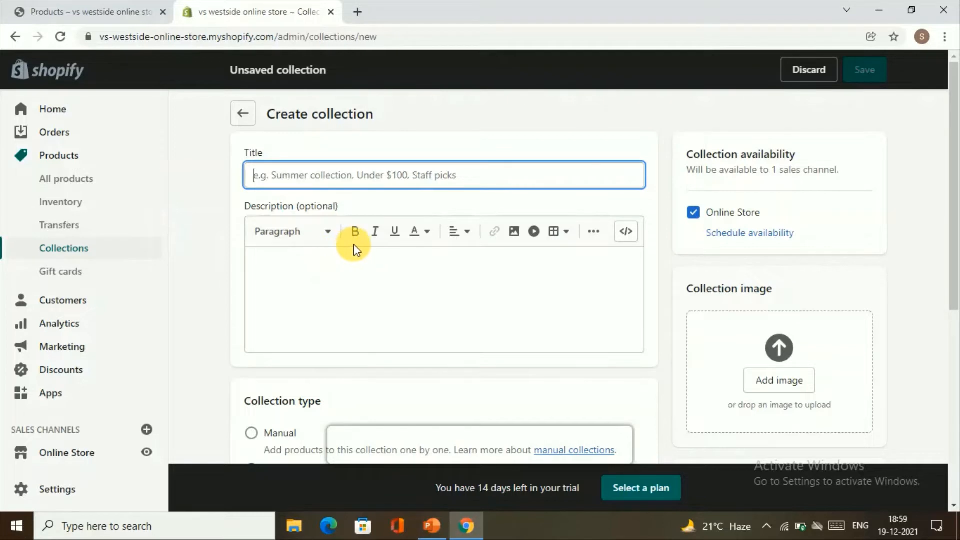
{"action": "type", "text": "wo"}
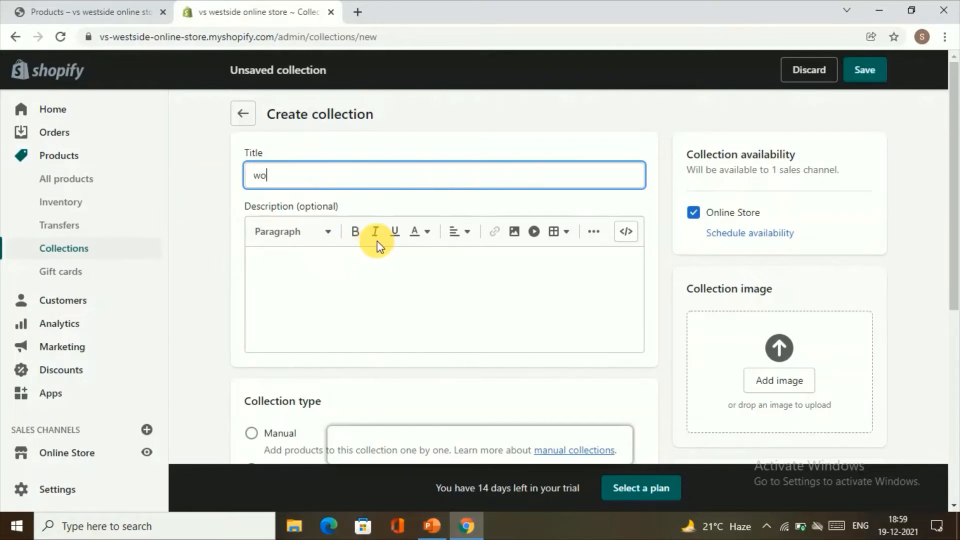
{"action": "type", "text": "men's"}
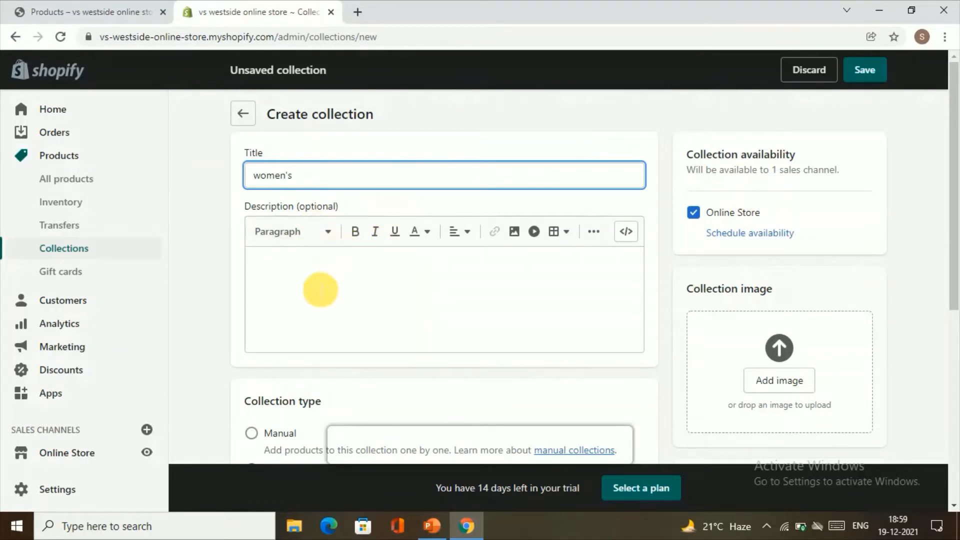
{"action": "left_click", "coordinate": [320, 287]}
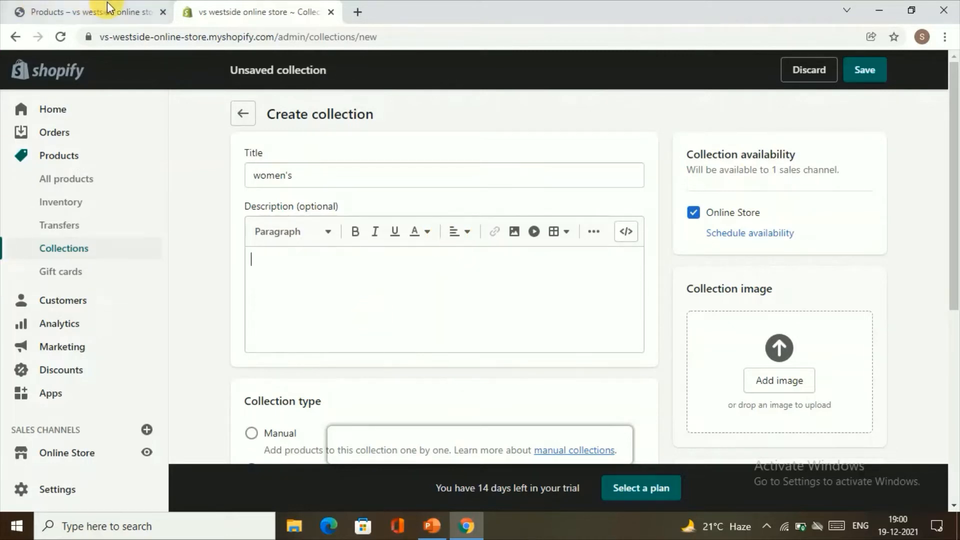
{"action": "left_click", "coordinate": [300, 172]}
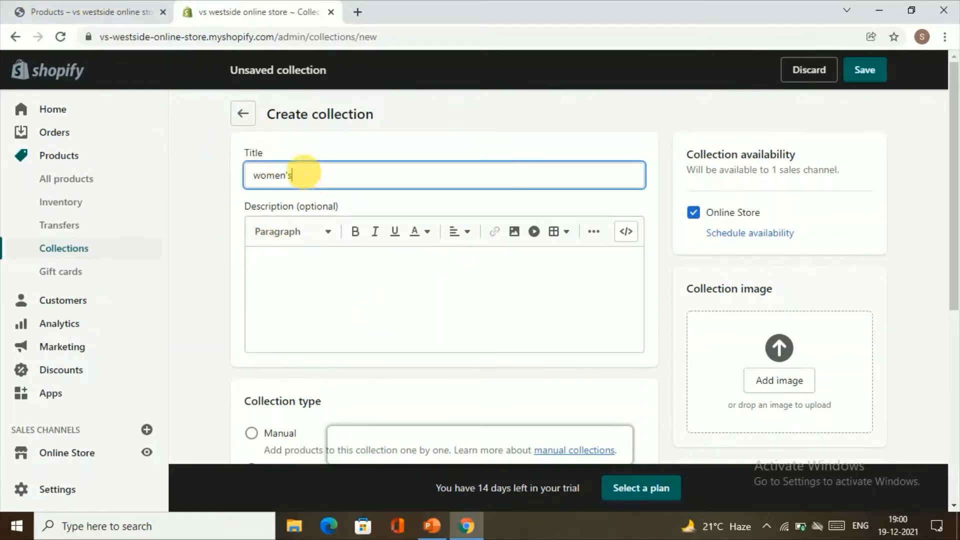
{"action": "left_click", "coordinate": [581, 333]}
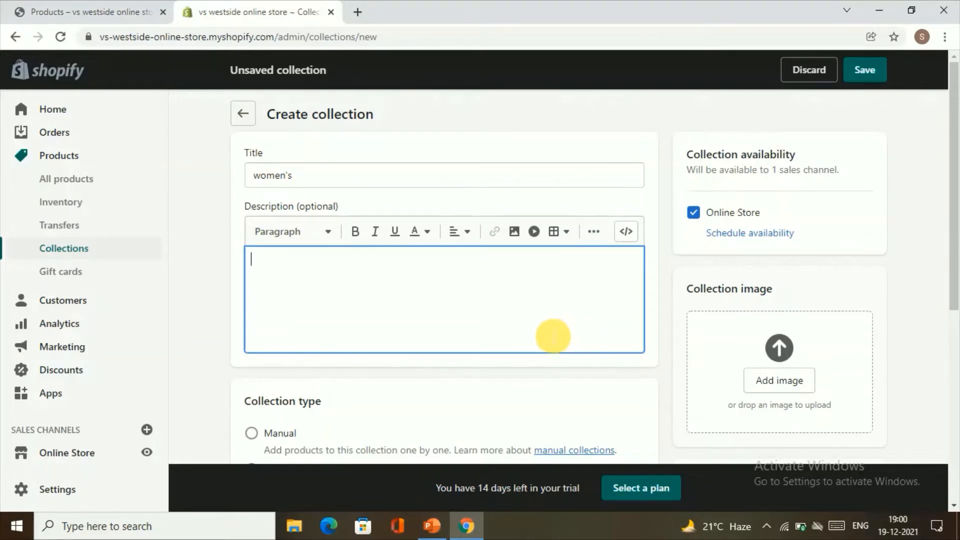
- Set the collection type to Manual and save the women's collection
{"action": "scroll", "coordinate": [552, 332], "scroll_direction": "down", "scroll_amount": 5}
{"action": "scroll", "coordinate": [531, 326], "scroll_direction": "up", "scroll_amount": 1}
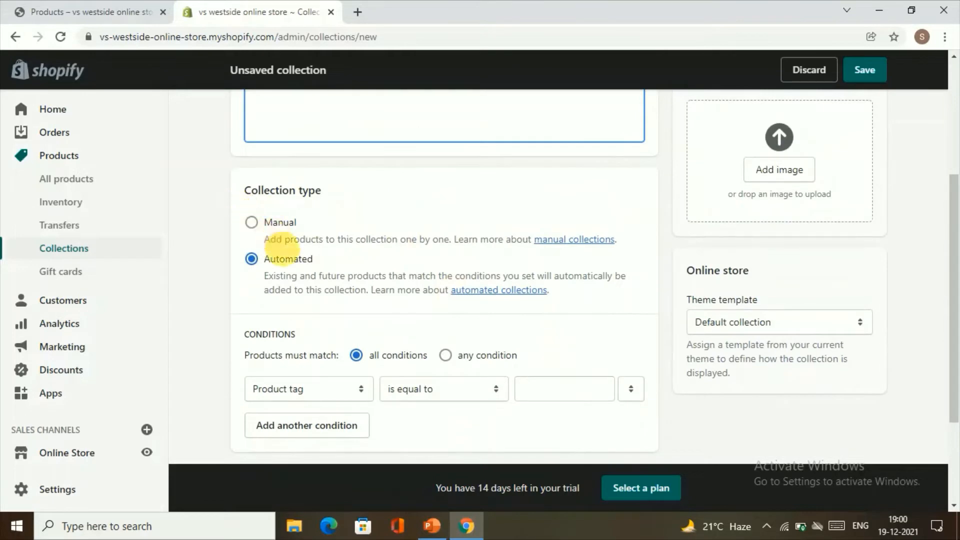
{"action": "left_click", "coordinate": [262, 231]}
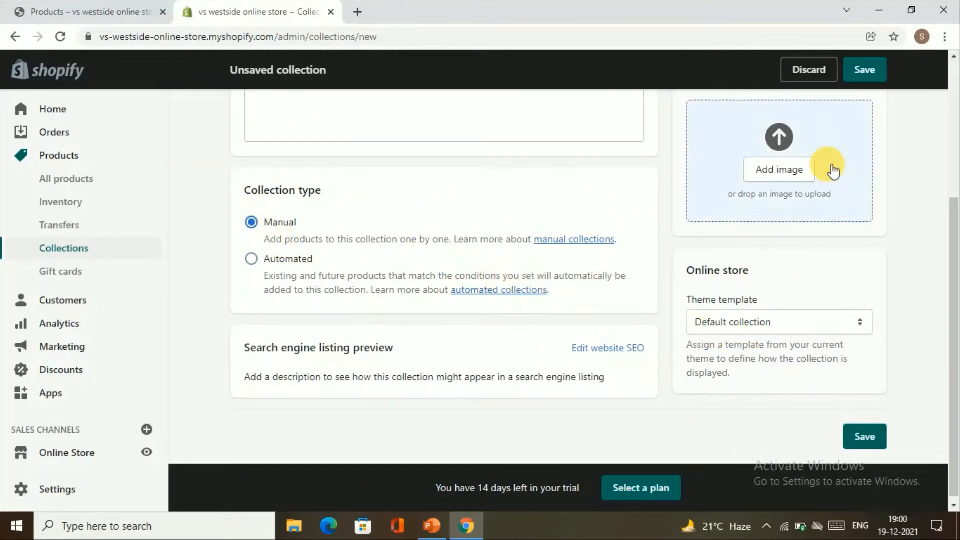
{"action": "scroll", "coordinate": [800, 205], "scroll_direction": "up", "scroll_amount": 3}
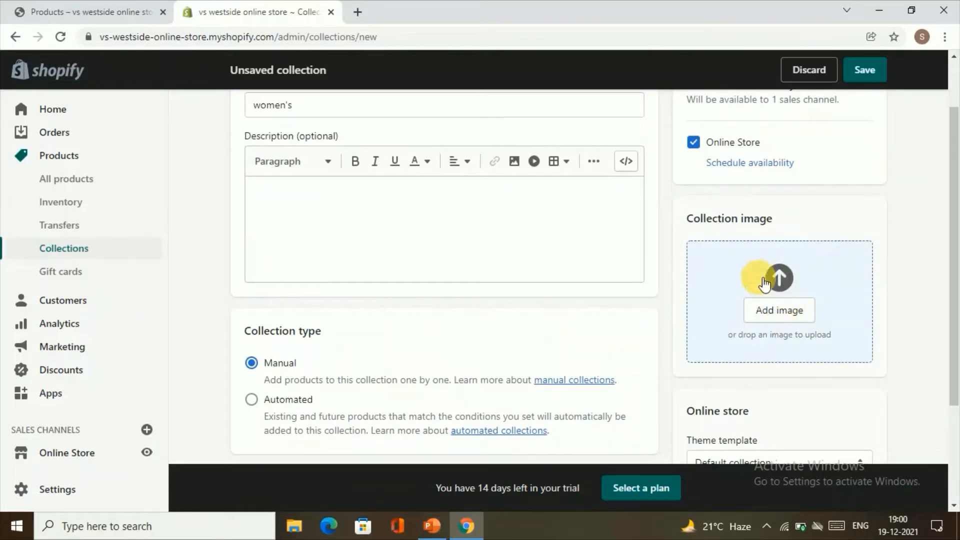
{"action": "scroll", "coordinate": [757, 270], "scroll_direction": "up", "scroll_amount": 2}
{"action": "scroll", "coordinate": [455, 365], "scroll_direction": "down", "scroll_amount": 5}
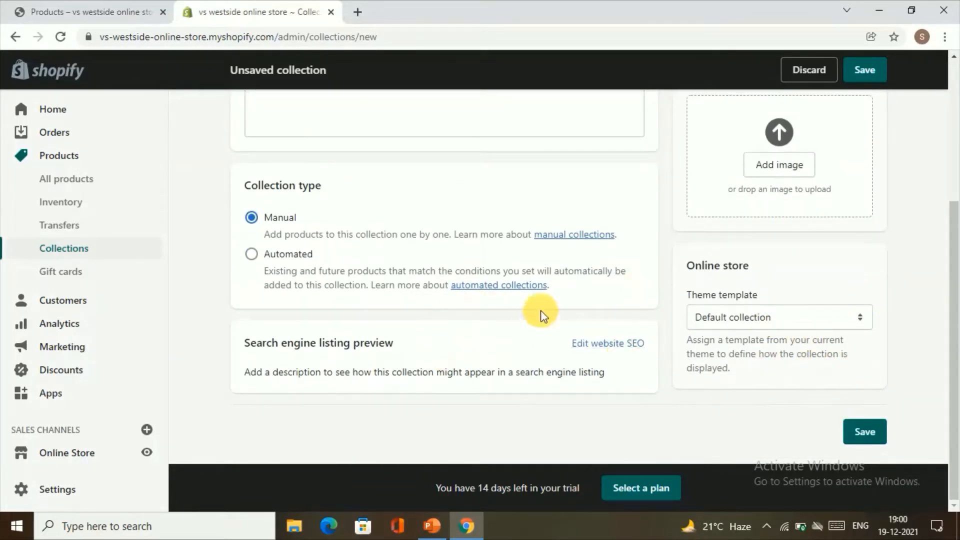
{"action": "scroll", "coordinate": [545, 310], "scroll_direction": "up", "scroll_amount": 5}
{"action": "scroll", "coordinate": [392, 336], "scroll_direction": "down", "scroll_amount": 5}
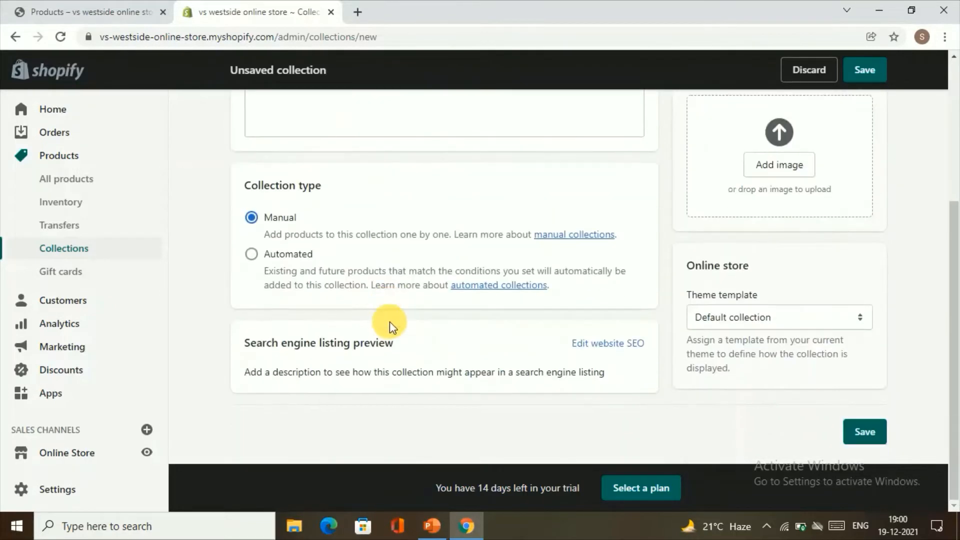
{"action": "left_click", "coordinate": [852, 432]}
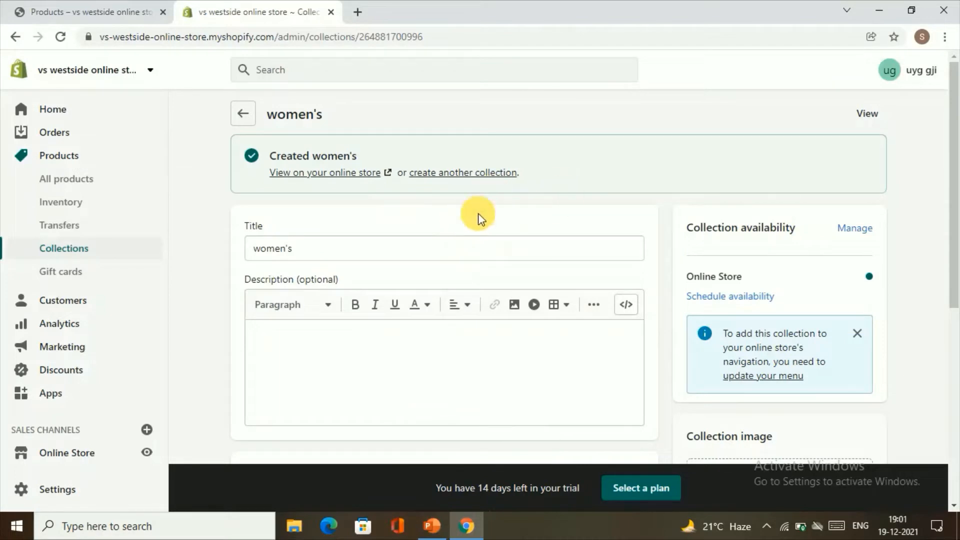
- Browse the store's products available for the women's collection, and close the product picker without adding any
{"action": "scroll", "coordinate": [390, 300], "scroll_direction": "down", "scroll_amount": 5}
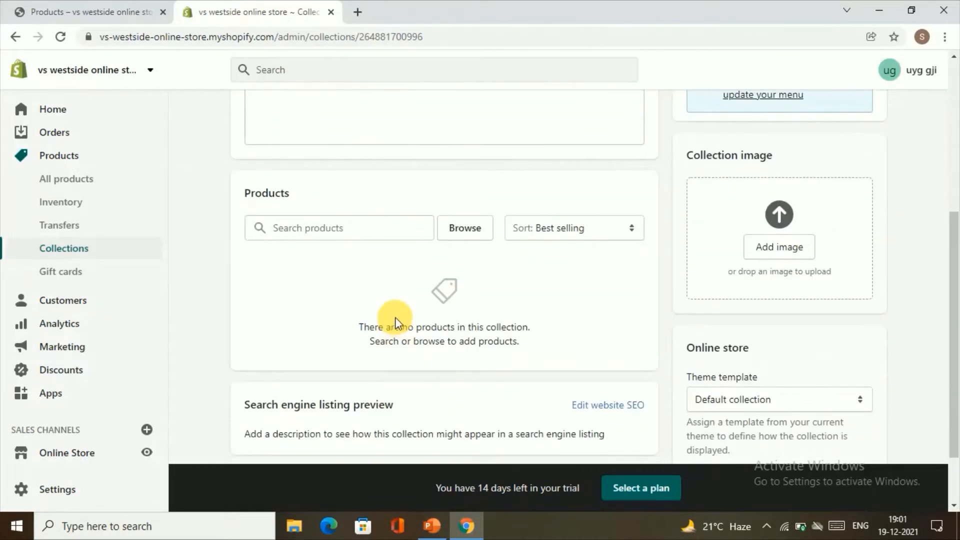
{"action": "scroll", "coordinate": [395, 318], "scroll_direction": "up", "scroll_amount": 4}
{"action": "scroll", "coordinate": [329, 296], "scroll_direction": "down", "scroll_amount": 4}
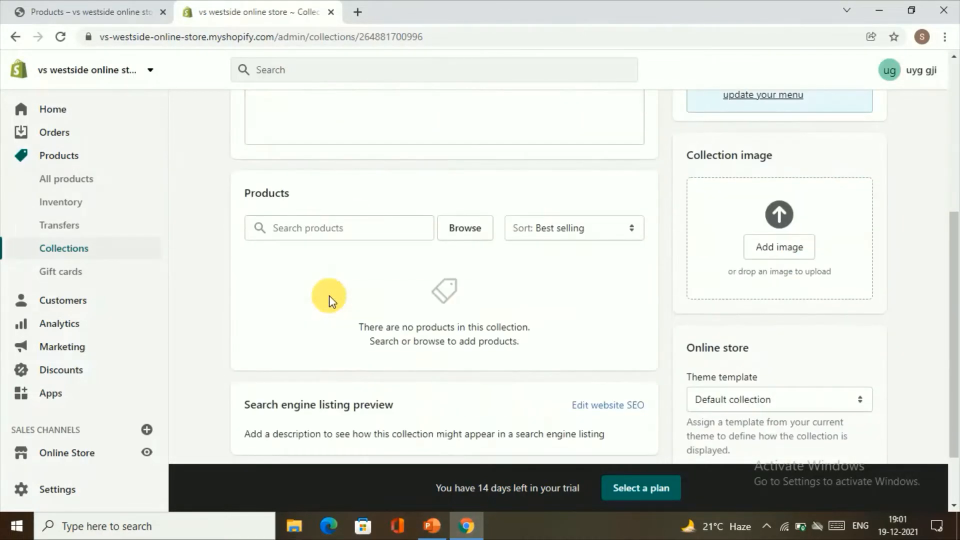
{"action": "left_click", "coordinate": [469, 231]}
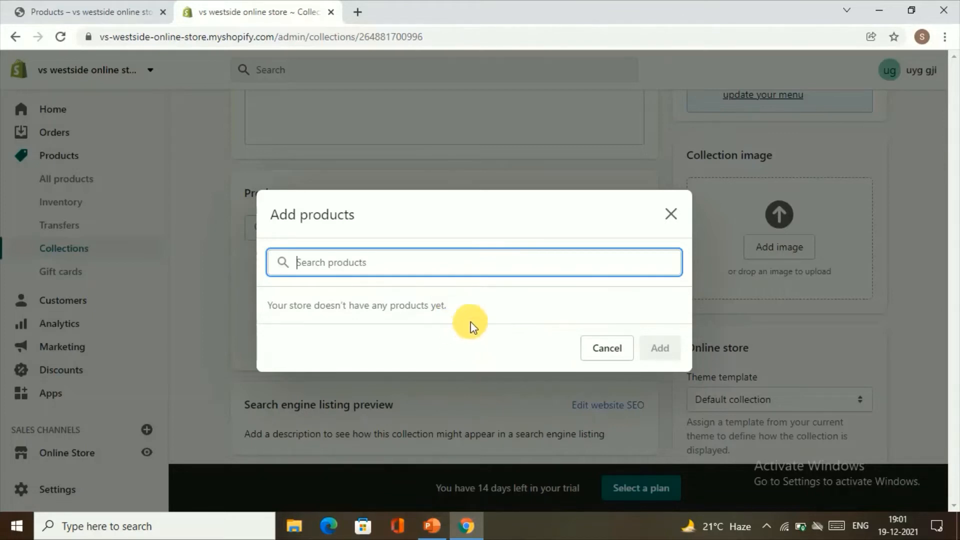
{"action": "left_click", "coordinate": [754, 330]}
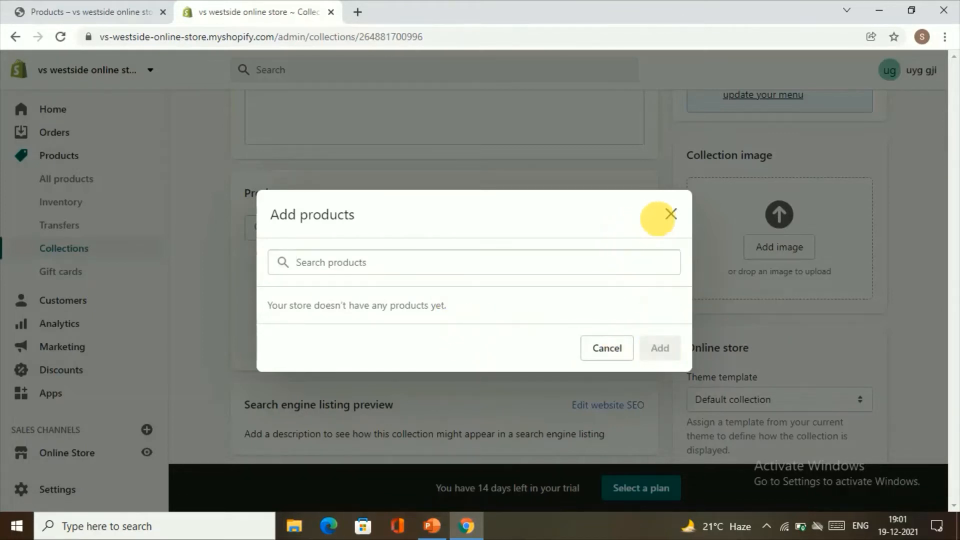
{"action": "left_click", "coordinate": [670, 214]}
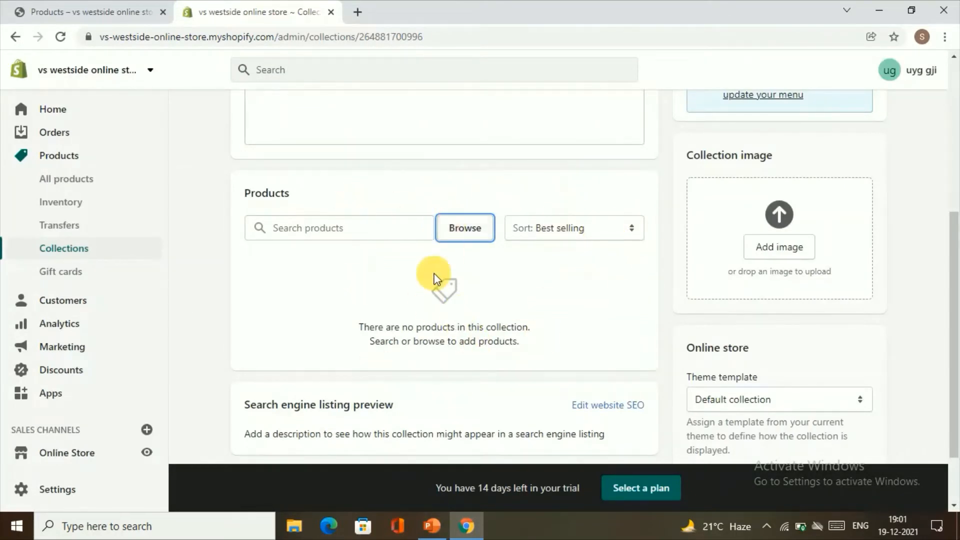
- Choose Default collection as the theme template for the women's collection
{"action": "scroll", "coordinate": [434, 275], "scroll_direction": "down", "scroll_amount": 2}
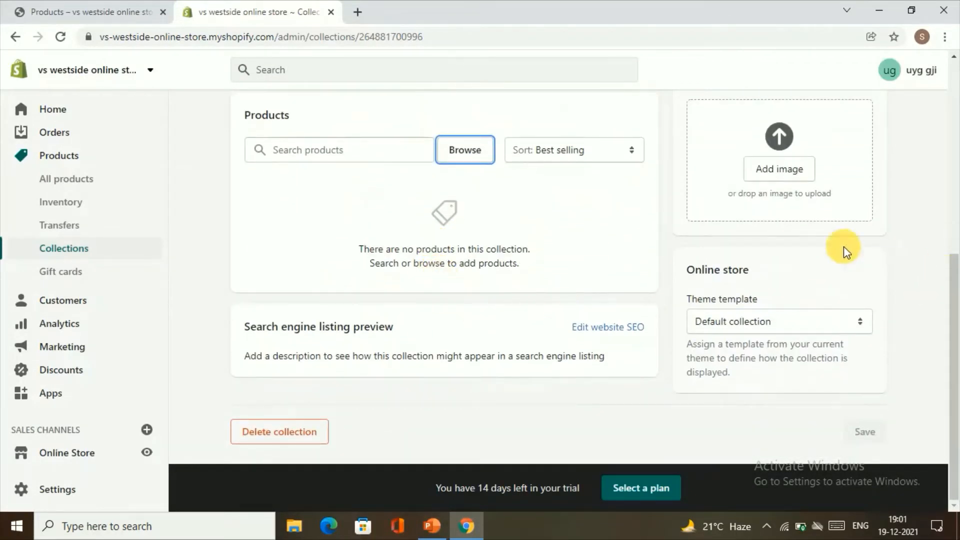
{"action": "scroll", "coordinate": [814, 242], "scroll_direction": "up", "scroll_amount": 5}
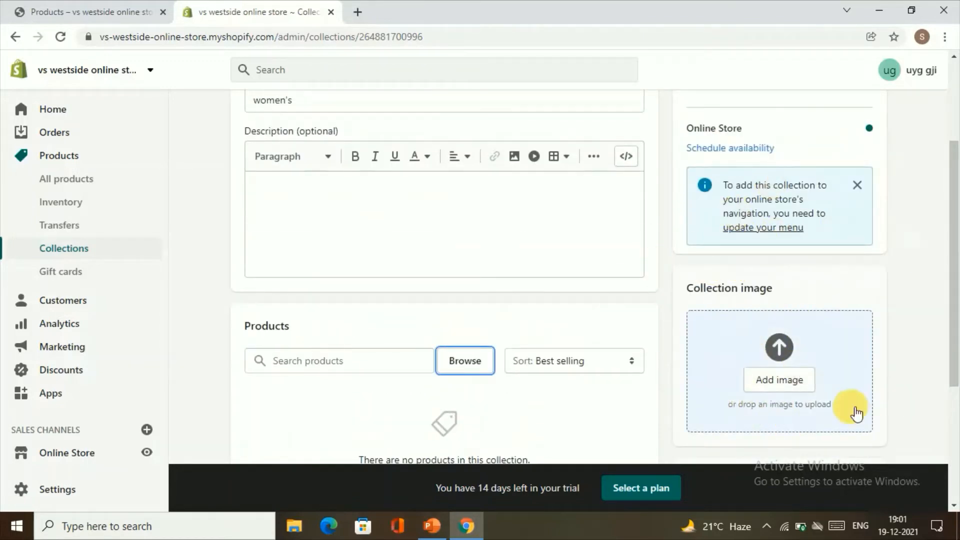
{"action": "scroll", "coordinate": [814, 378], "scroll_direction": "down", "scroll_amount": 5}
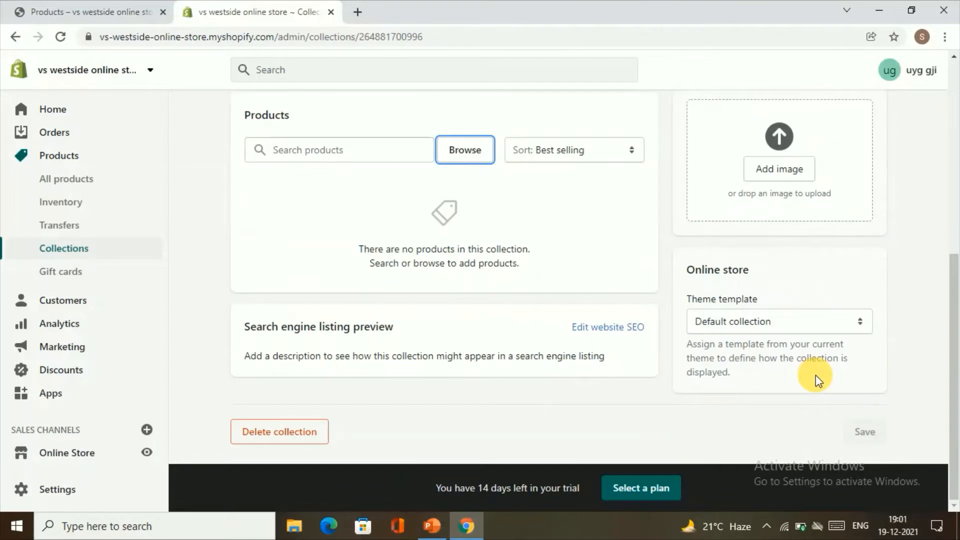
{"action": "left_click", "coordinate": [860, 323]}
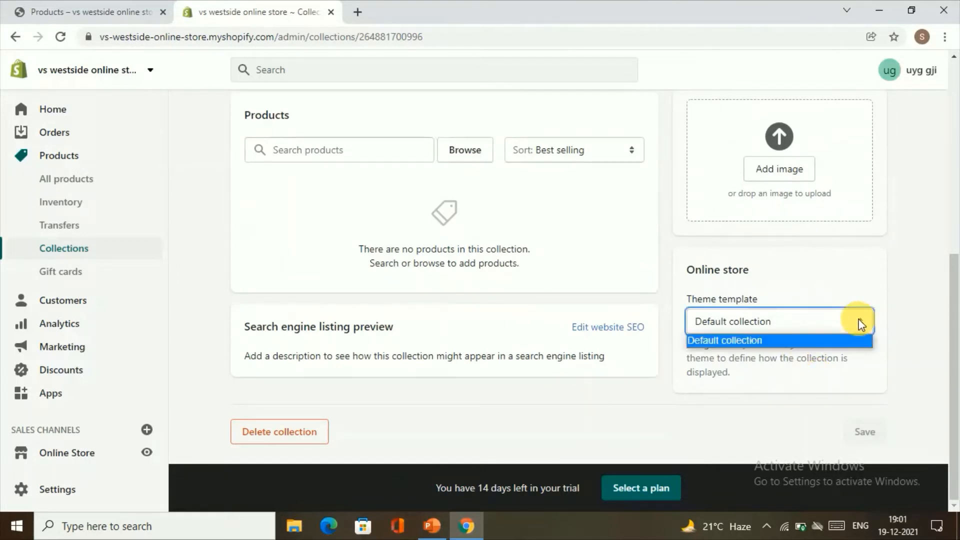
{"action": "left_click", "coordinate": [856, 338]}
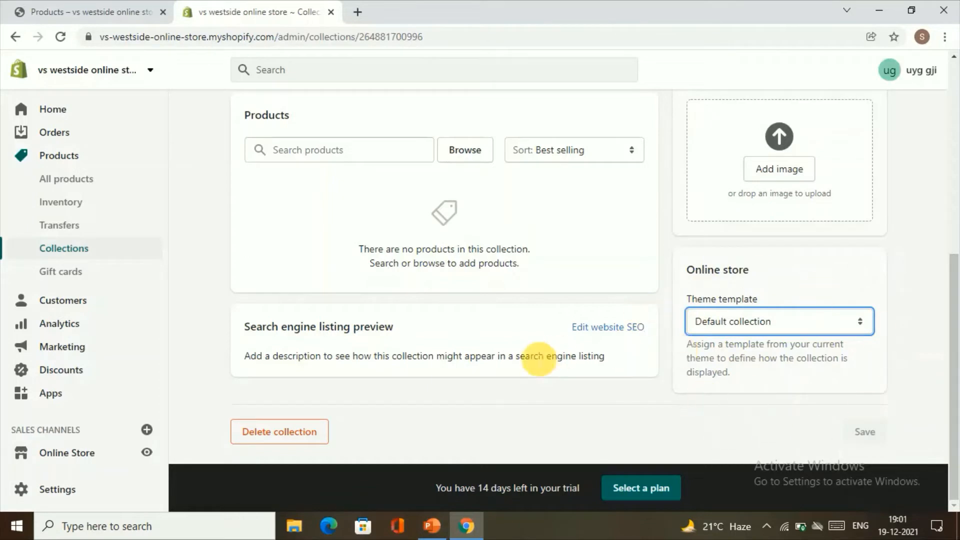
- View the women's collection page on the online store and return to the collection's admin page
{"action": "scroll", "coordinate": [535, 360], "scroll_direction": "up", "scroll_amount": 8}
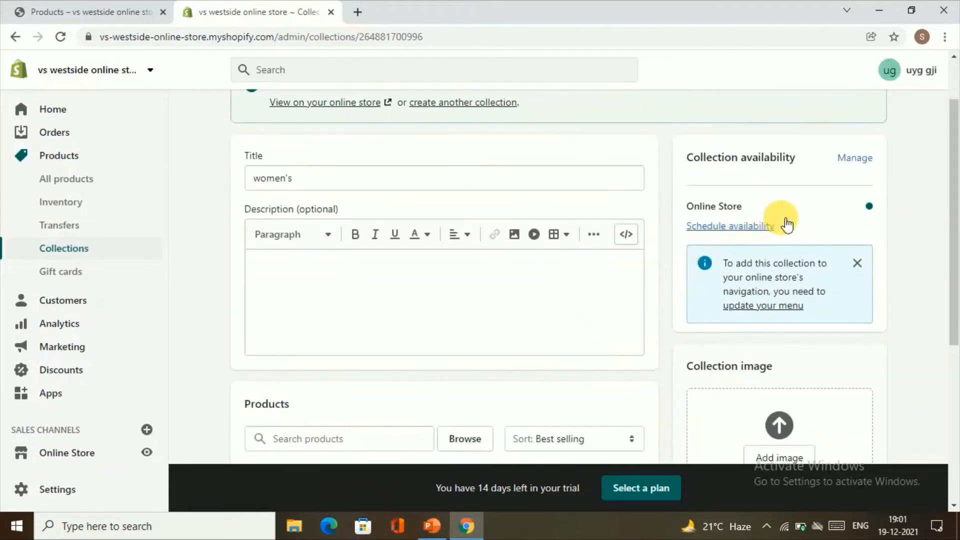
{"action": "scroll", "coordinate": [576, 307], "scroll_direction": "down", "scroll_amount": 5}
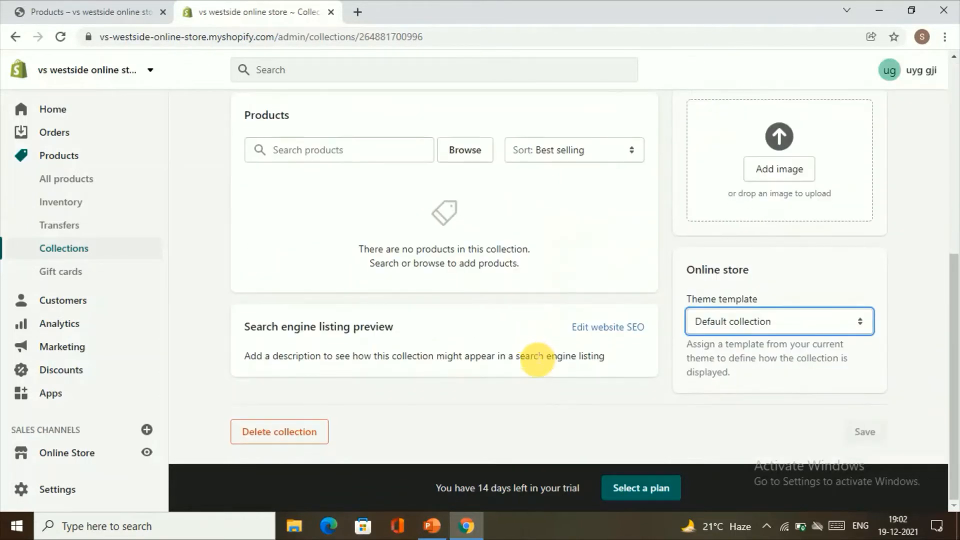
{"action": "scroll", "coordinate": [536, 357], "scroll_direction": "up", "scroll_amount": 5}
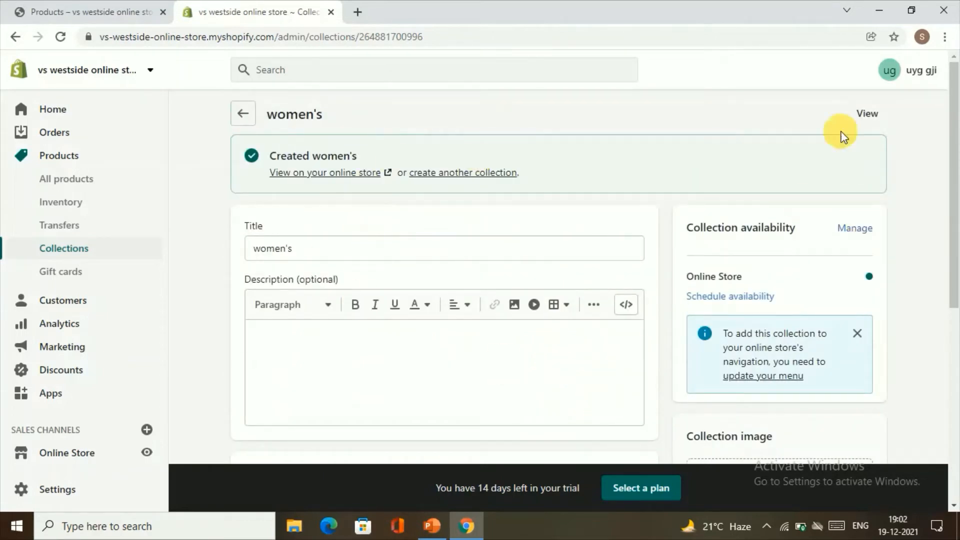
{"action": "left_click", "coordinate": [856, 116]}
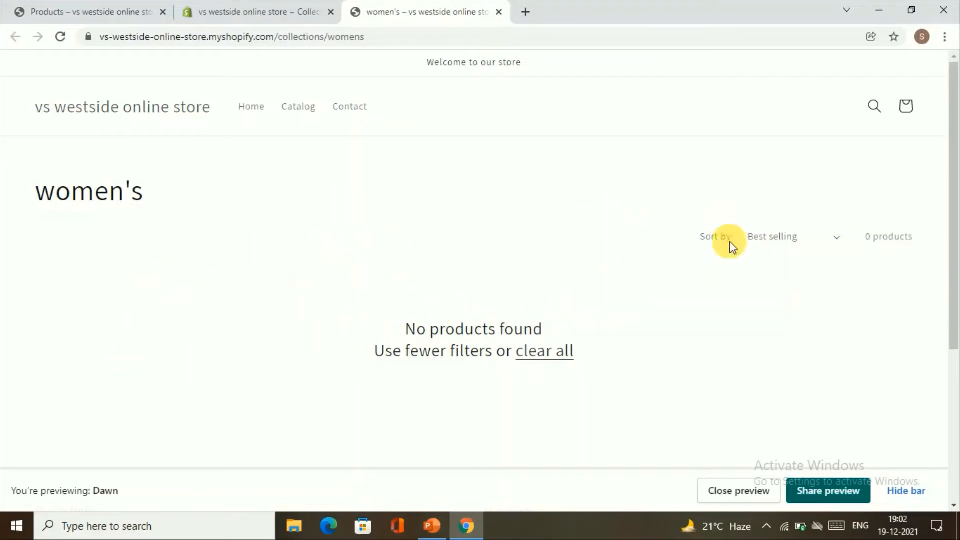
{"action": "left_click", "coordinate": [254, 11]}
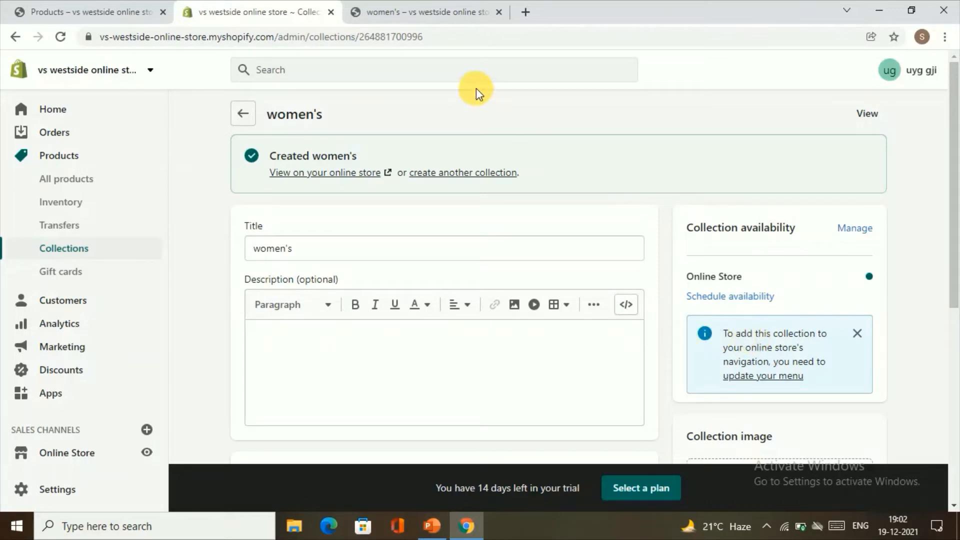
{"action": "left_click", "coordinate": [369, 12]}
{"action": "left_click", "coordinate": [269, 6]}
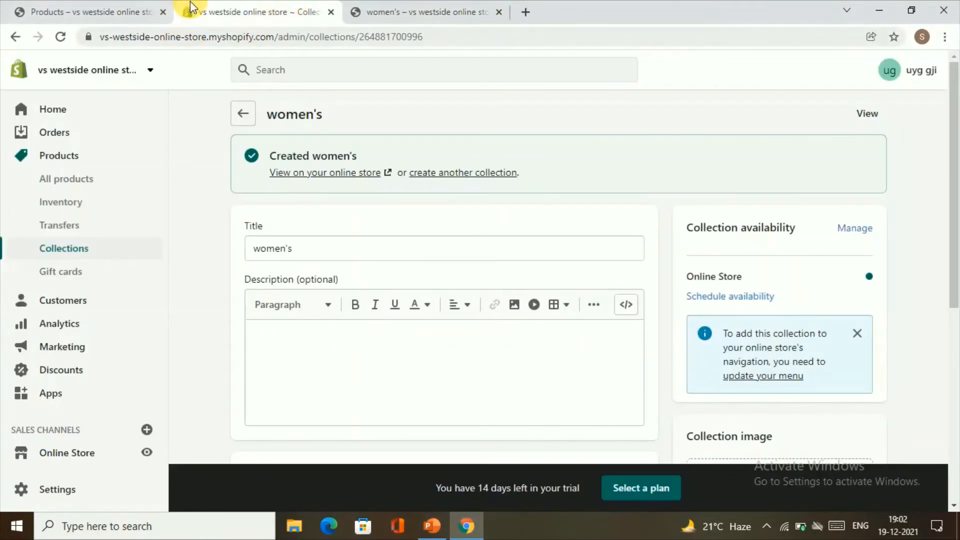
- Open the online store's navigation settings and bring up its menus and filters
{"action": "scroll", "coordinate": [55, 425], "scroll_direction": "down", "scroll_amount": 3}
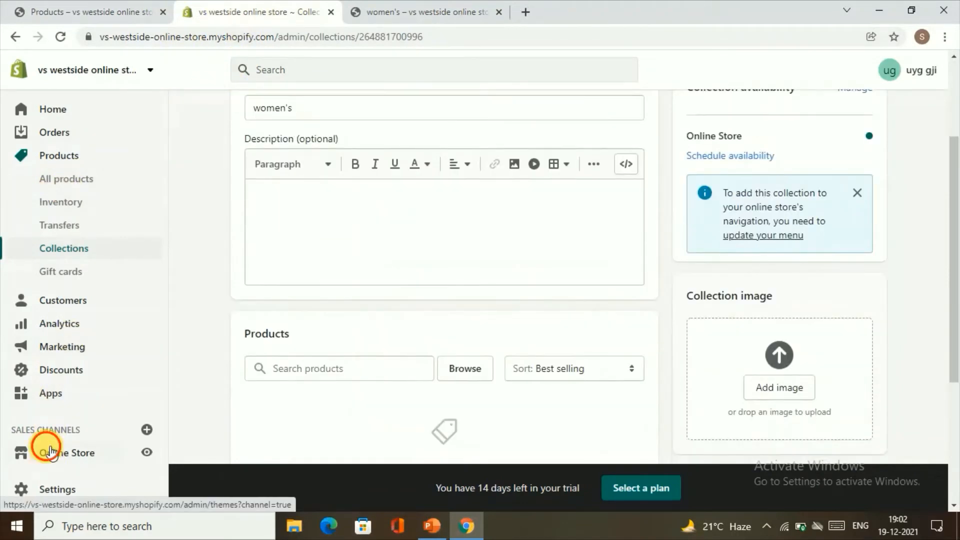
{"action": "left_click", "coordinate": [50, 453]}
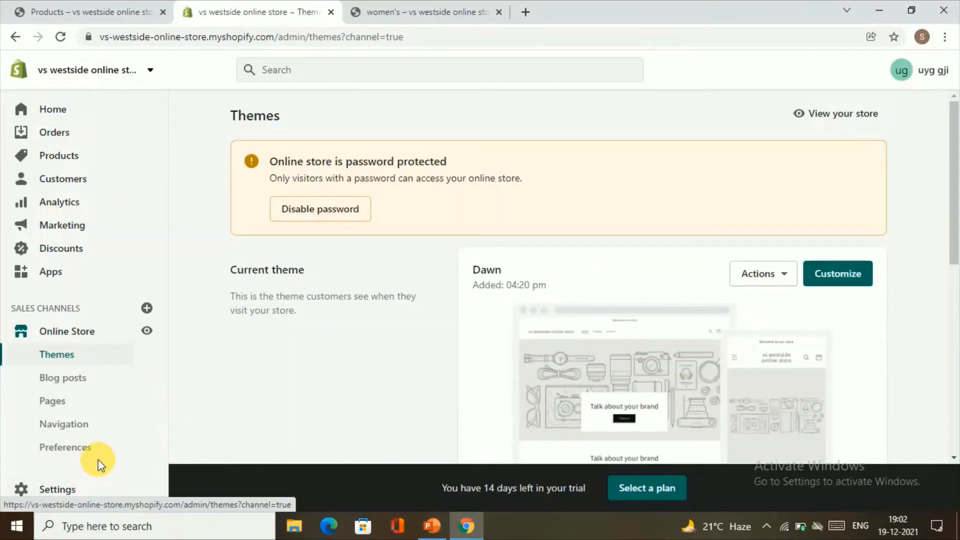
{"action": "left_click", "coordinate": [70, 425]}
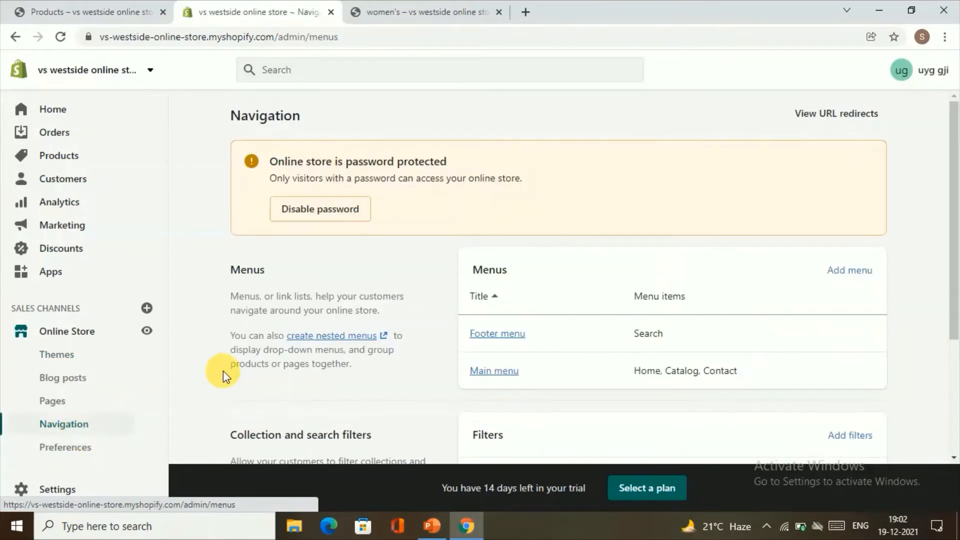
{"action": "scroll", "coordinate": [371, 311], "scroll_direction": "down", "scroll_amount": 3}
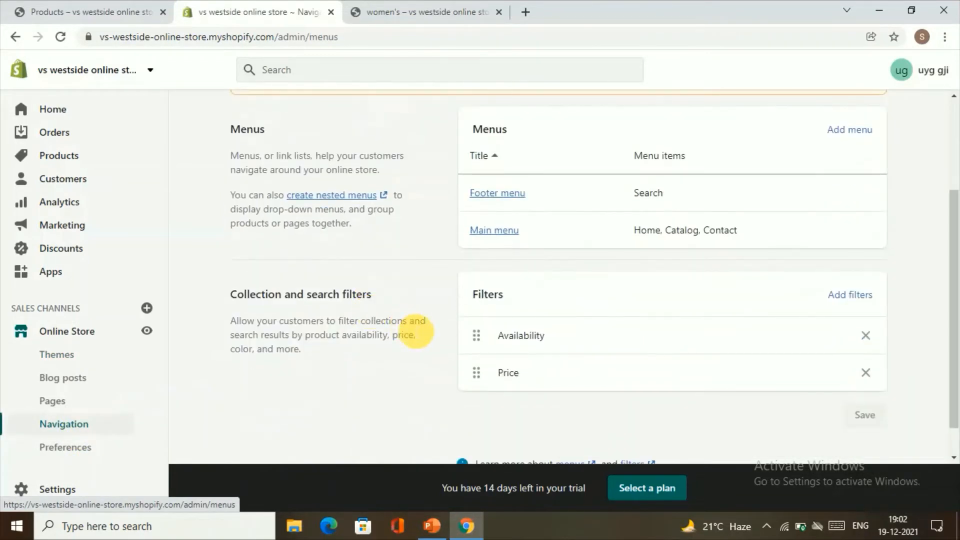
- Start a new navigation menu and name its first menu item "women"
{"action": "scroll", "coordinate": [622, 230], "scroll_direction": "up", "scroll_amount": 3}
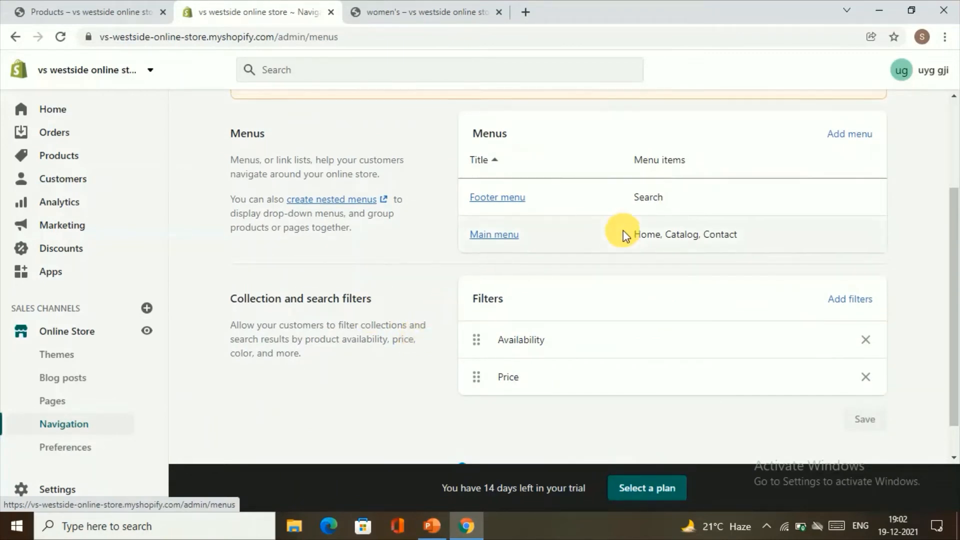
{"action": "scroll", "coordinate": [717, 195], "scroll_direction": "down", "scroll_amount": 2}
{"action": "scroll", "coordinate": [717, 198], "scroll_direction": "up", "scroll_amount": 1}
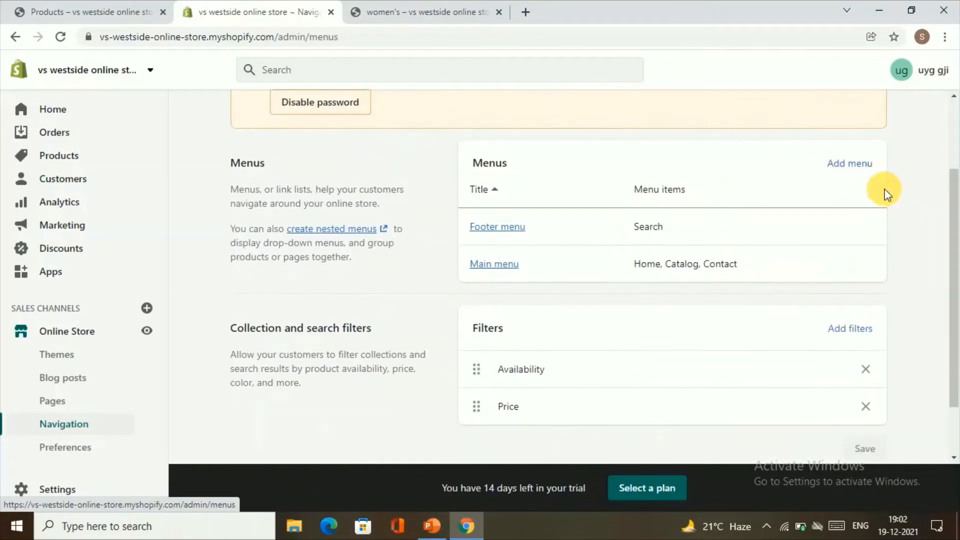
{"action": "left_click", "coordinate": [872, 169]}
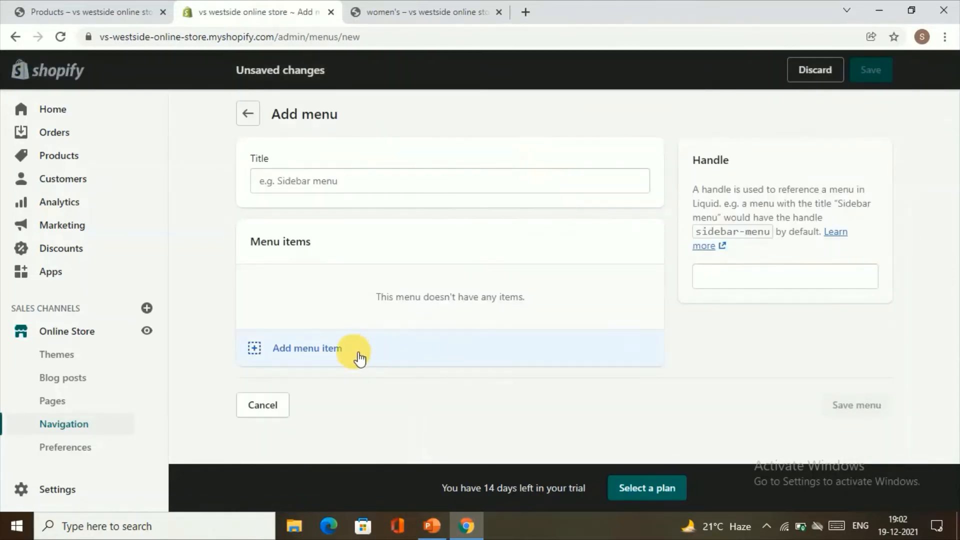
{"action": "left_click", "coordinate": [359, 357]}
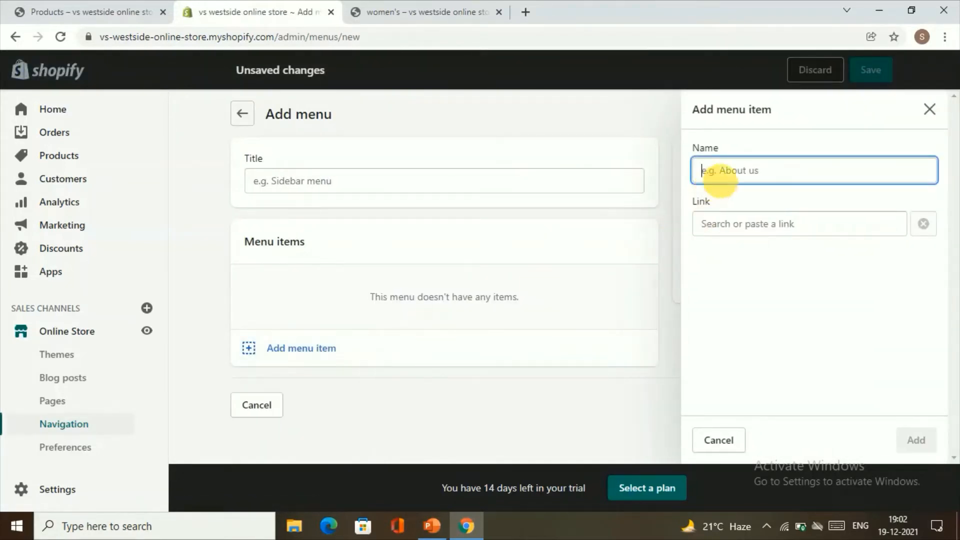
{"action": "left_click", "coordinate": [737, 180]}
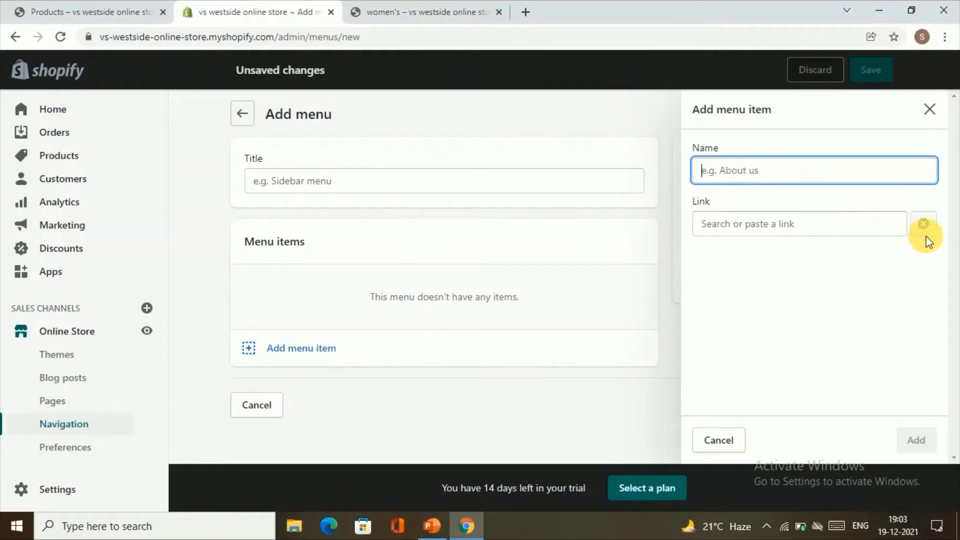
{"action": "type", "text": "women"}
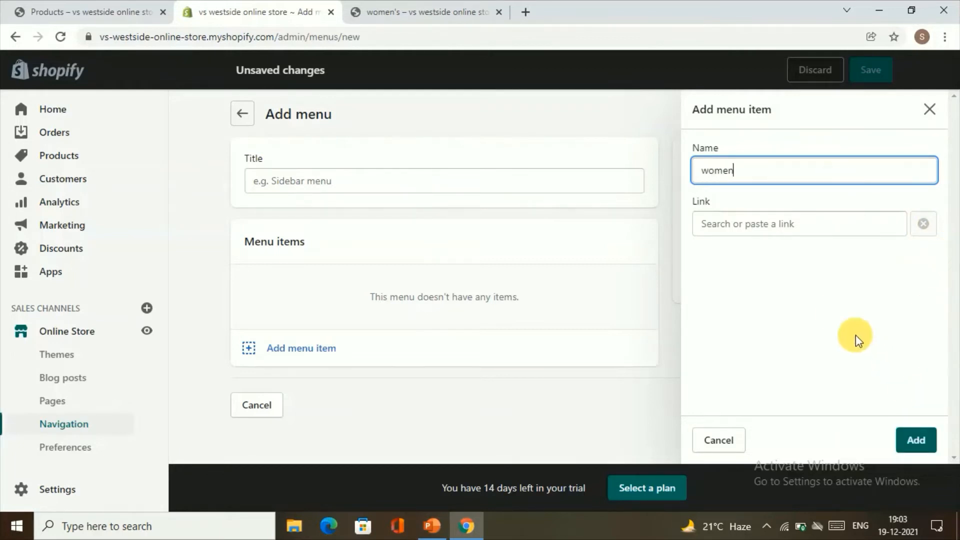
- Link the menu item to the women's collection and add it to the menu without any tag filter
{"action": "left_click", "coordinate": [757, 227]}
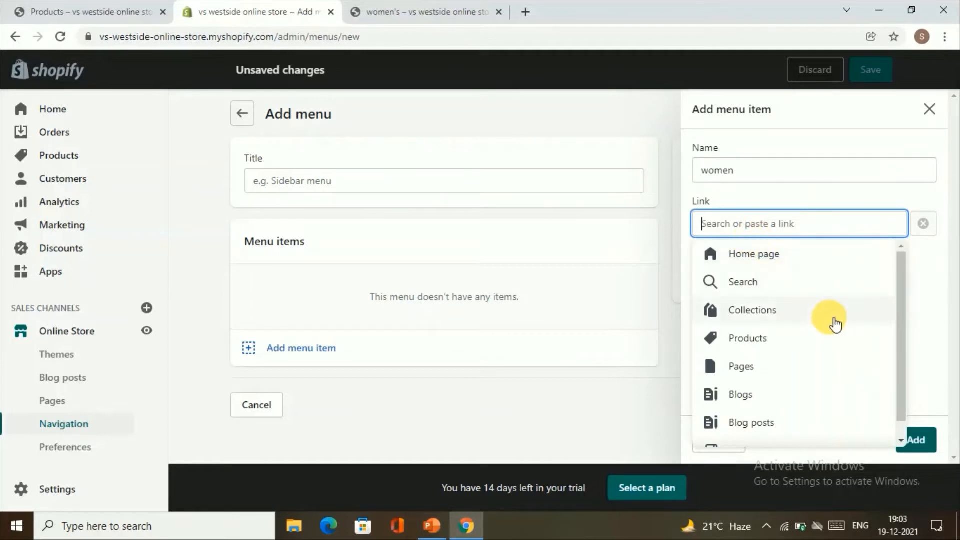
{"action": "left_click", "coordinate": [778, 314]}
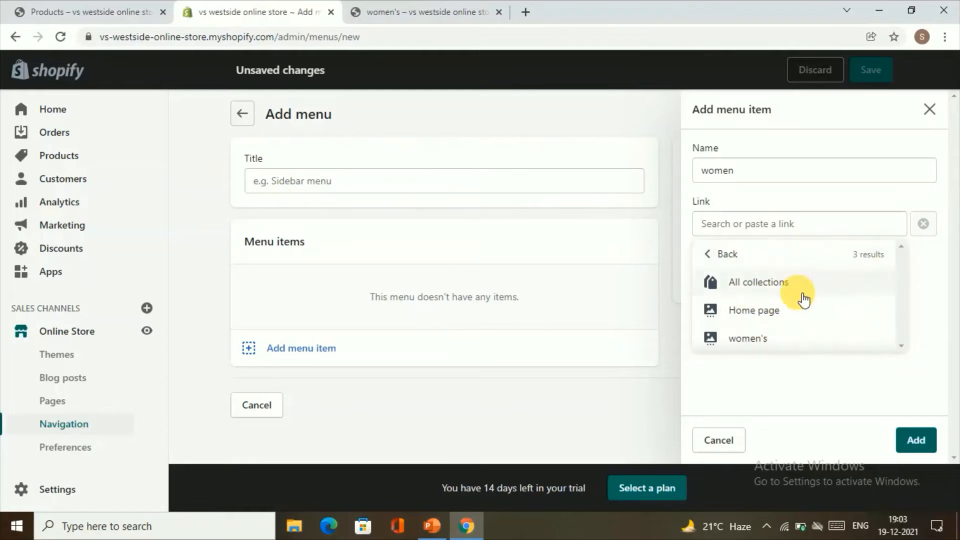
{"action": "left_click", "coordinate": [781, 338]}
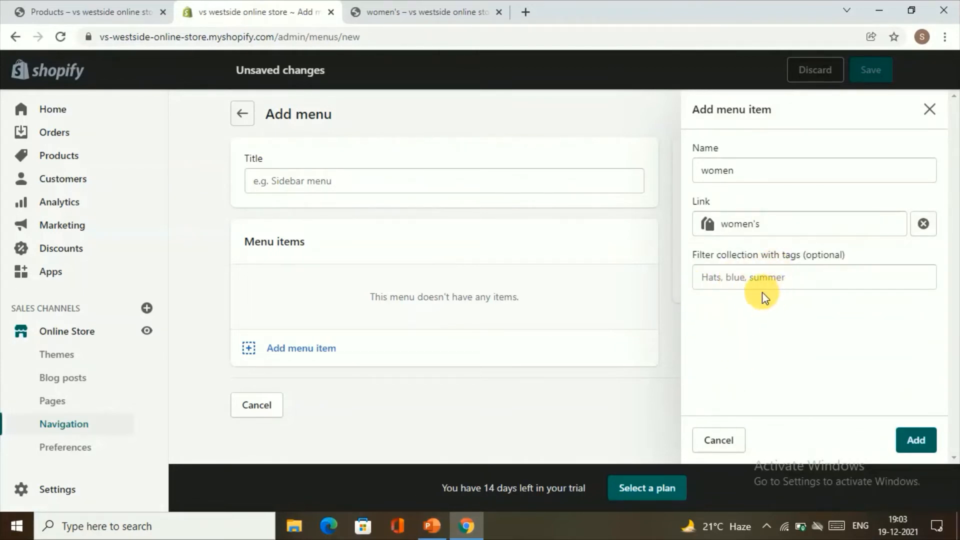
{"action": "left_click", "coordinate": [779, 284]}
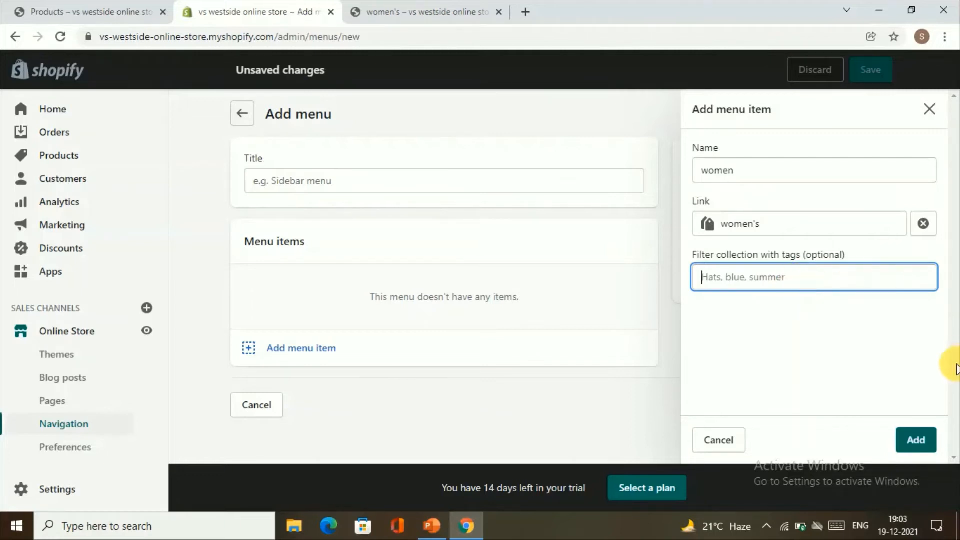
{"action": "left_click", "coordinate": [916, 440]}
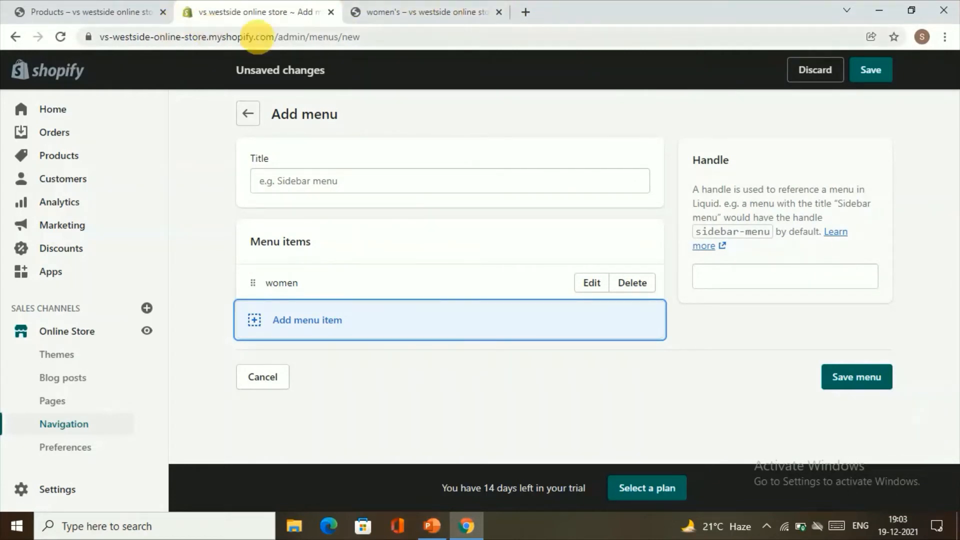
- Switch to the storefront and load its home page by removing collections/all from the address
{"action": "left_click", "coordinate": [145, 10]}
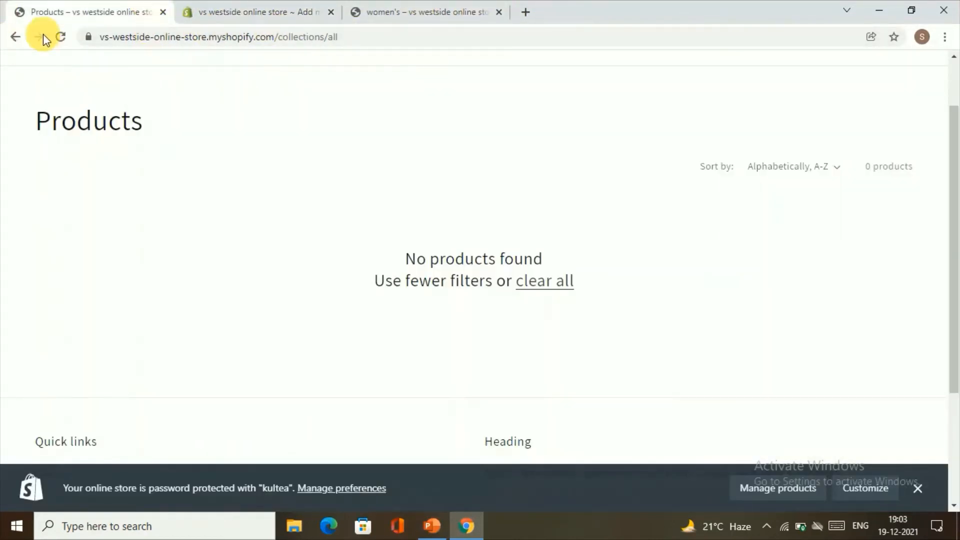
{"action": "left_click_drag", "start_coordinate": [280, 36], "coordinate": [347, 41]}
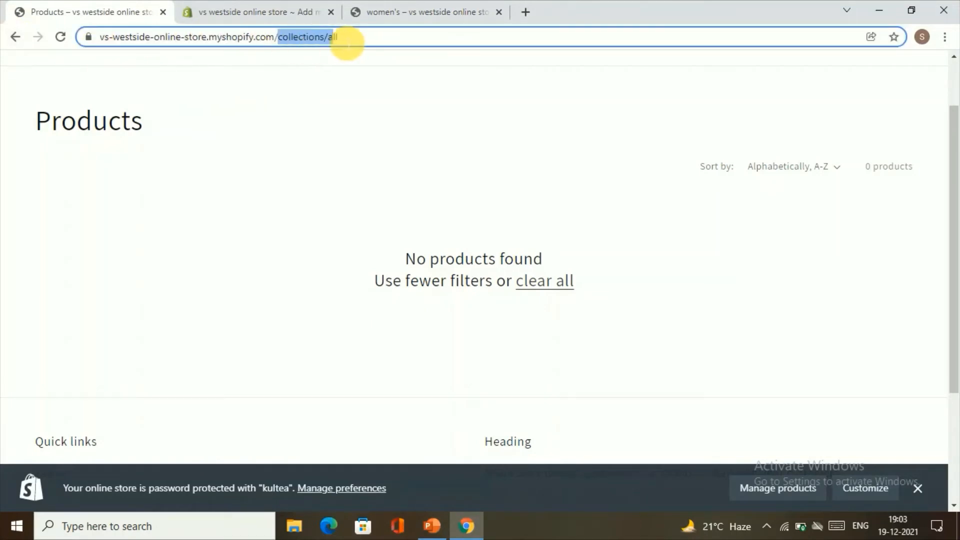
{"action": "key", "text": "BackSpace"}
{"action": "key", "text": "BackSpace"}
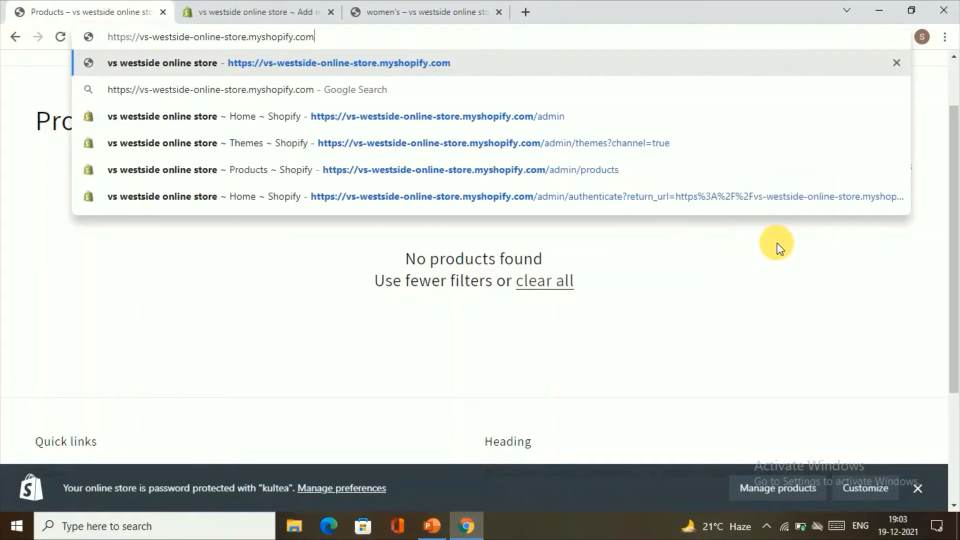
{"action": "key", "text": "Return"}
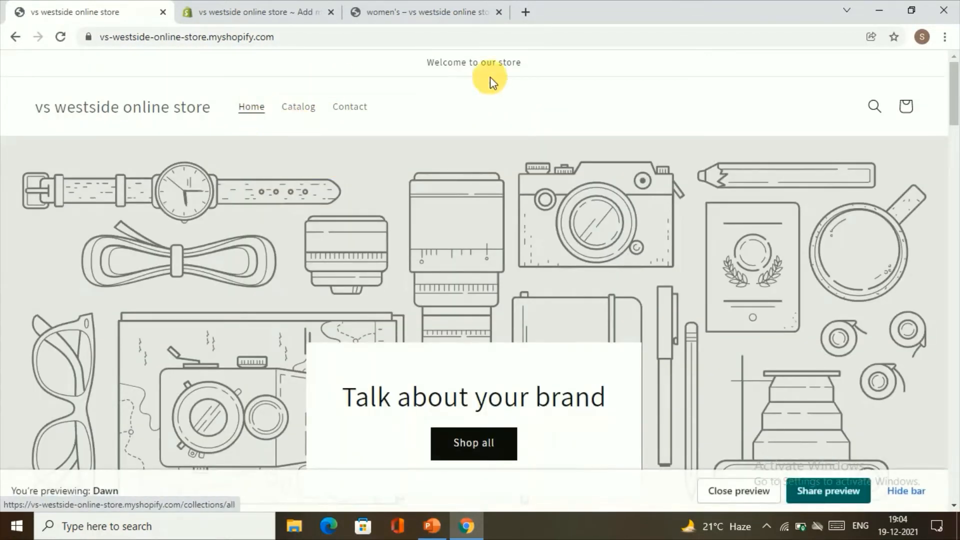
- Look over the store home page's banner and featured products, and return to the unsaved menu in the admin
{"action": "scroll", "coordinate": [638, 220], "scroll_direction": "down", "scroll_amount": 9}
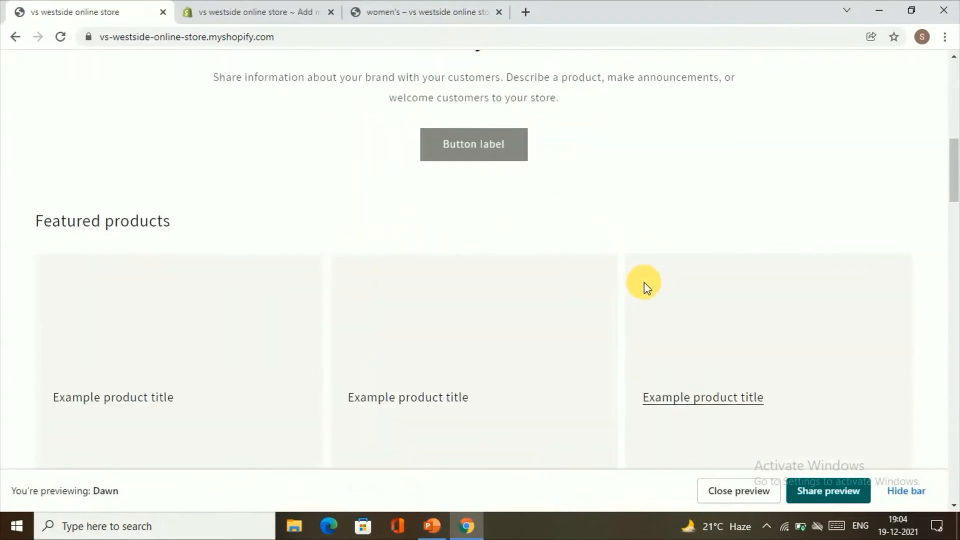
{"action": "scroll", "coordinate": [643, 284], "scroll_direction": "up", "scroll_amount": 5}
{"action": "scroll", "coordinate": [615, 256], "scroll_direction": "up", "scroll_amount": 5}
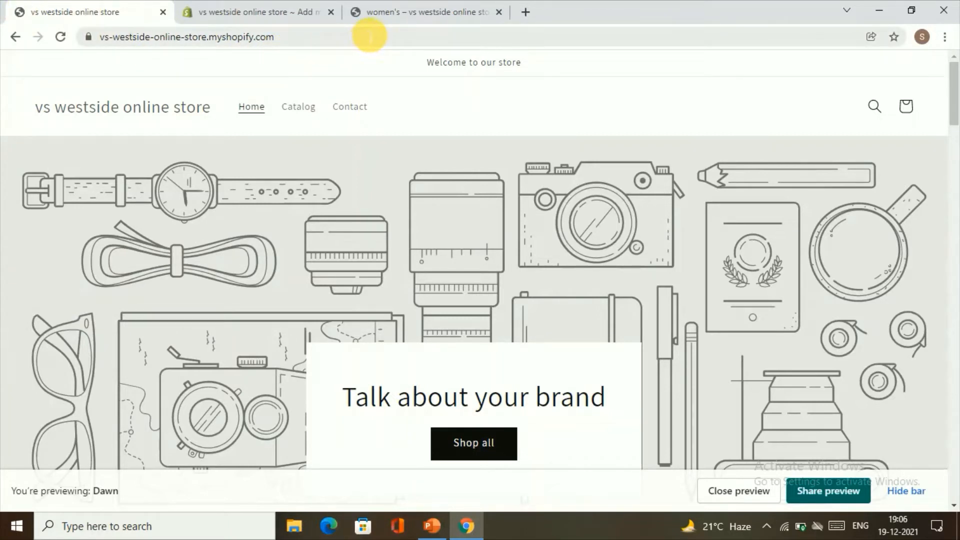
{"action": "left_click", "coordinate": [306, 15]}
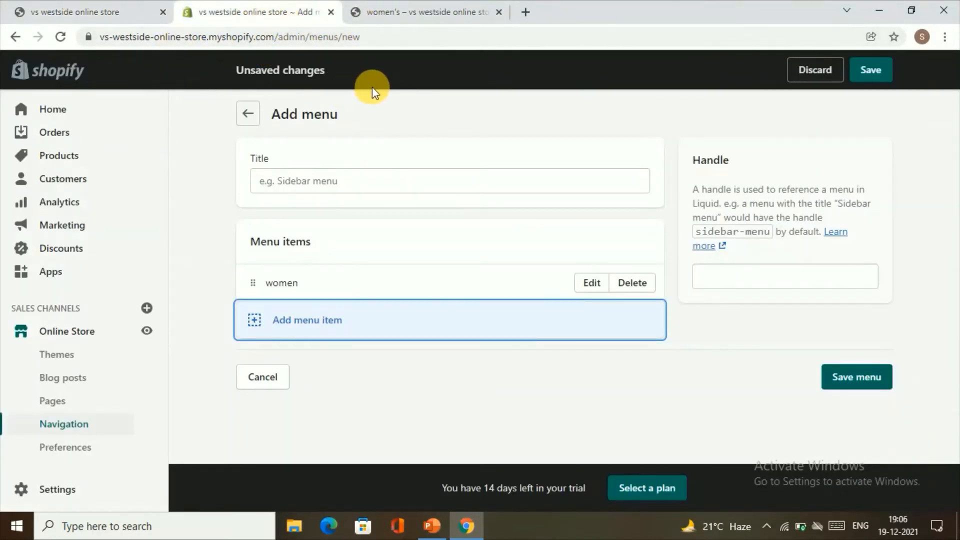
{"action": "left_click", "coordinate": [46, 7]}
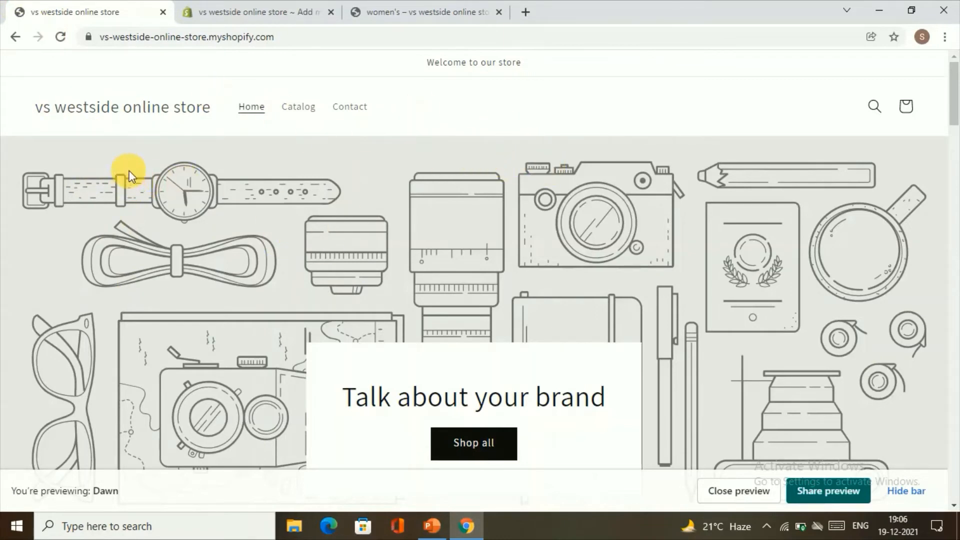
{"action": "scroll", "coordinate": [736, 409], "scroll_direction": "down", "scroll_amount": 5}
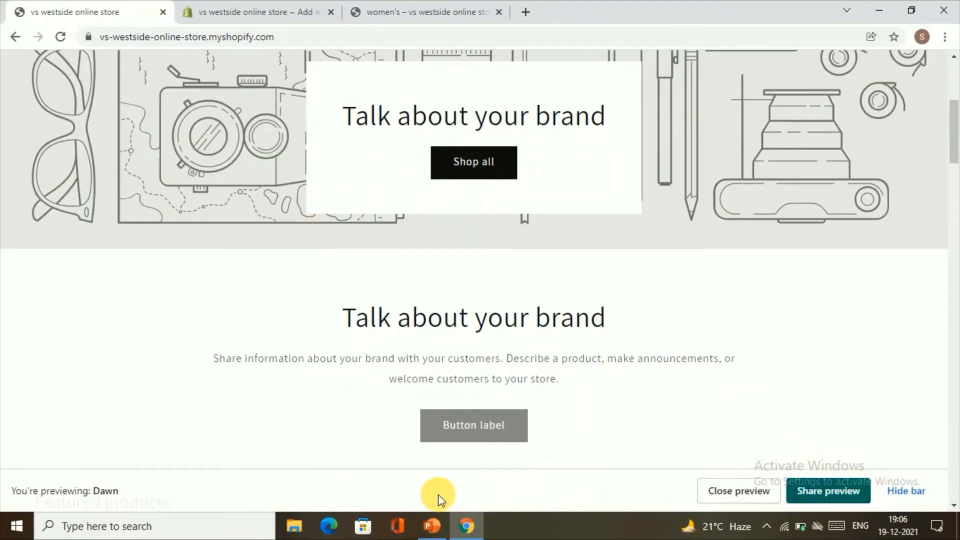
{"action": "left_click", "coordinate": [243, 13]}
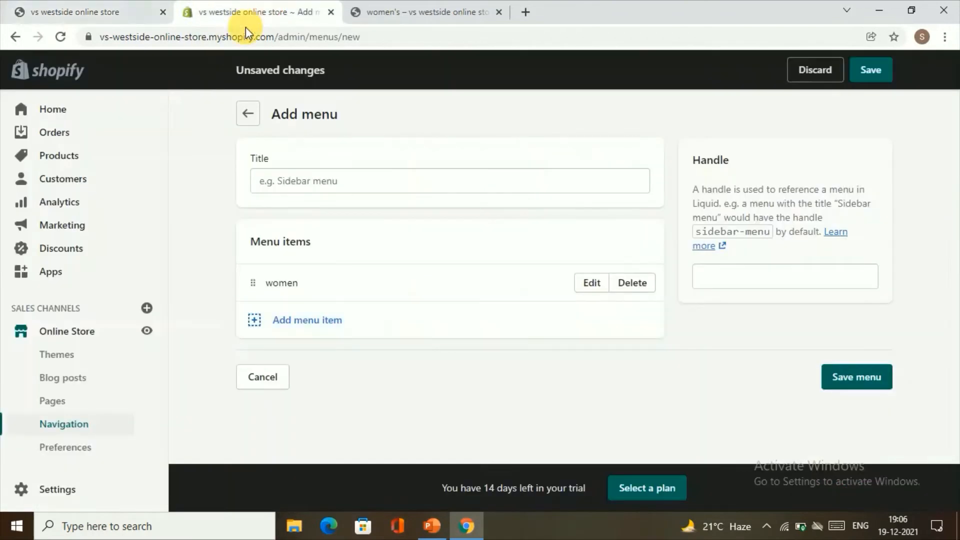
- View the online store from the admin and open its home page for editing in the theme editor
{"action": "left_click", "coordinate": [150, 332]}
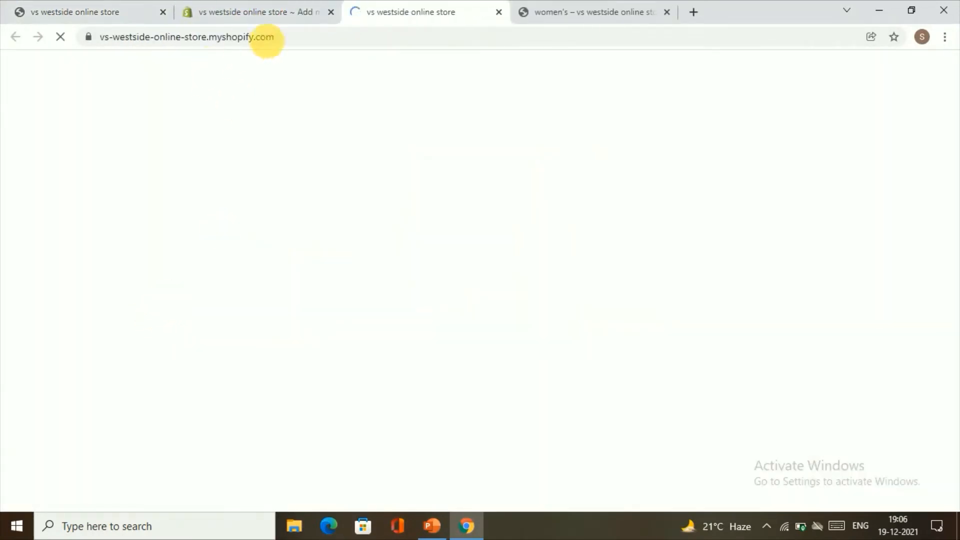
{"action": "scroll", "coordinate": [620, 320], "scroll_direction": "down", "scroll_amount": 10}
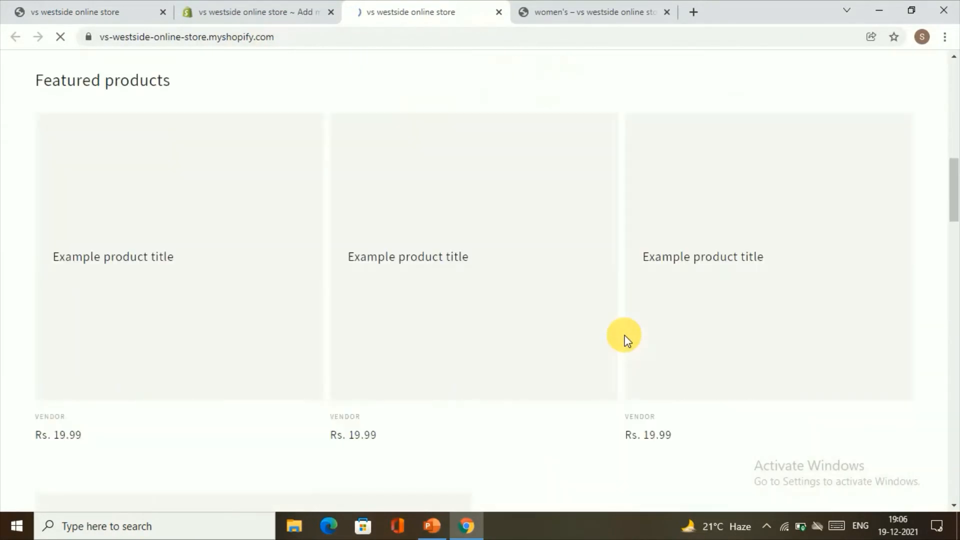
{"action": "scroll", "coordinate": [624, 336], "scroll_direction": "down", "scroll_amount": 6}
{"action": "scroll", "coordinate": [624, 335], "scroll_direction": "up", "scroll_amount": 6}
{"action": "scroll", "coordinate": [625, 335], "scroll_direction": "down", "scroll_amount": 4}
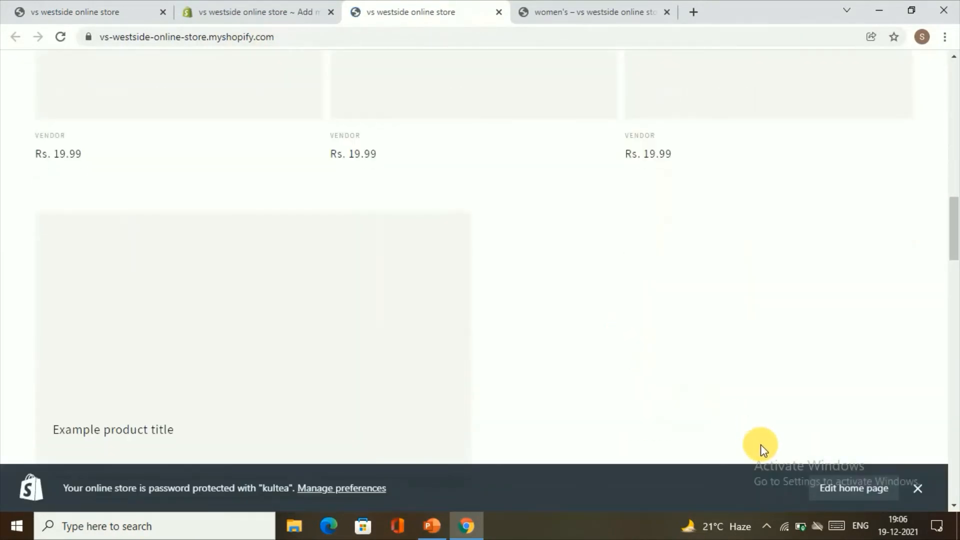
{"action": "left_click", "coordinate": [870, 489]}
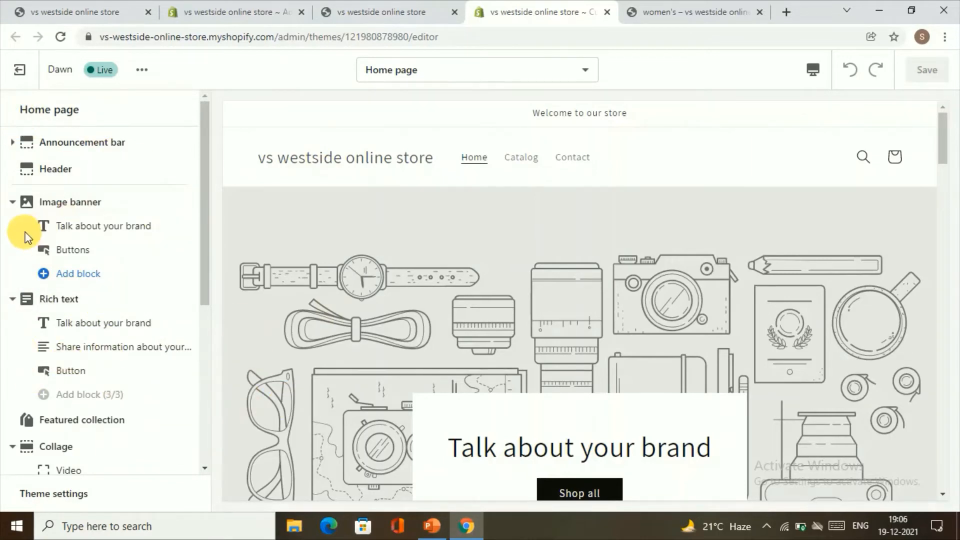
- Try to select the image banner's heading text directly in the home page preview
{"action": "scroll", "coordinate": [79, 251], "scroll_direction": "down", "scroll_amount": 2}
{"action": "scroll", "coordinate": [390, 230], "scroll_direction": "down", "scroll_amount": 2}
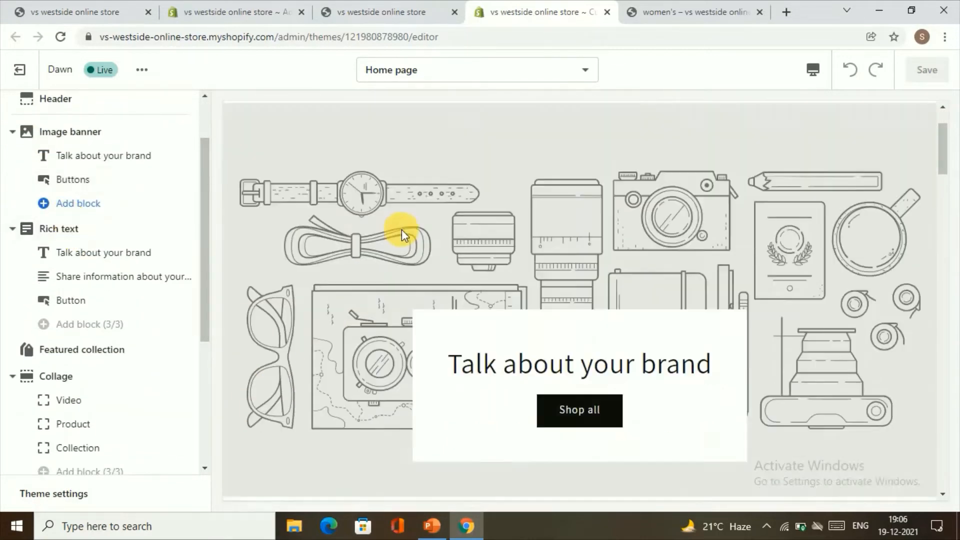
{"action": "scroll", "coordinate": [400, 229], "scroll_direction": "down", "scroll_amount": 4}
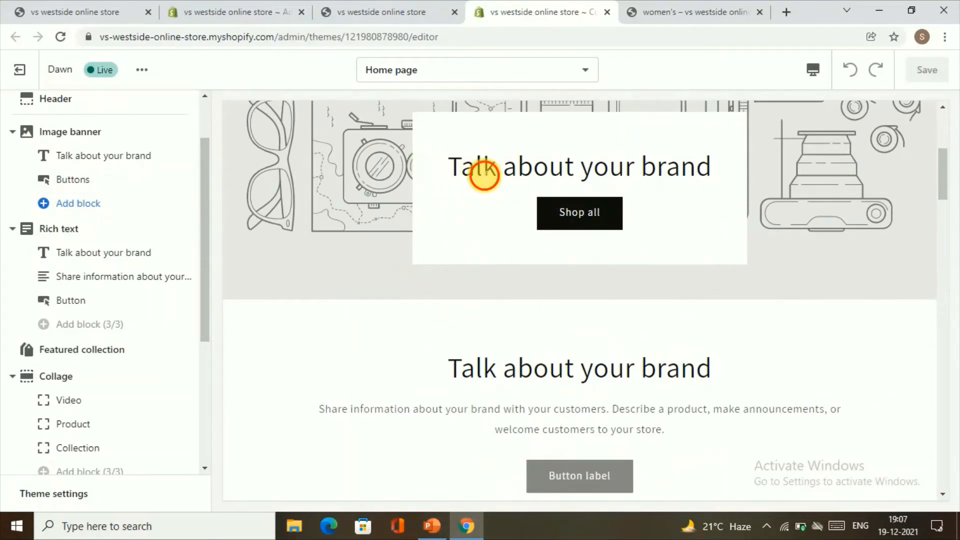
{"action": "triple_click", "coordinate": [483, 176]}
{"action": "left_click", "coordinate": [502, 164]}
{"action": "right_click", "coordinate": [496, 160]}
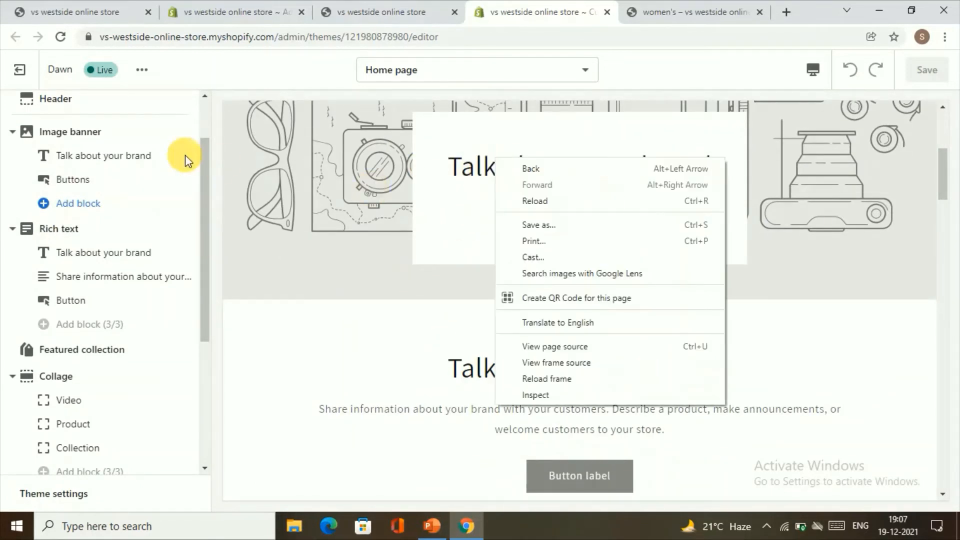
{"action": "left_click", "coordinate": [467, 149]}
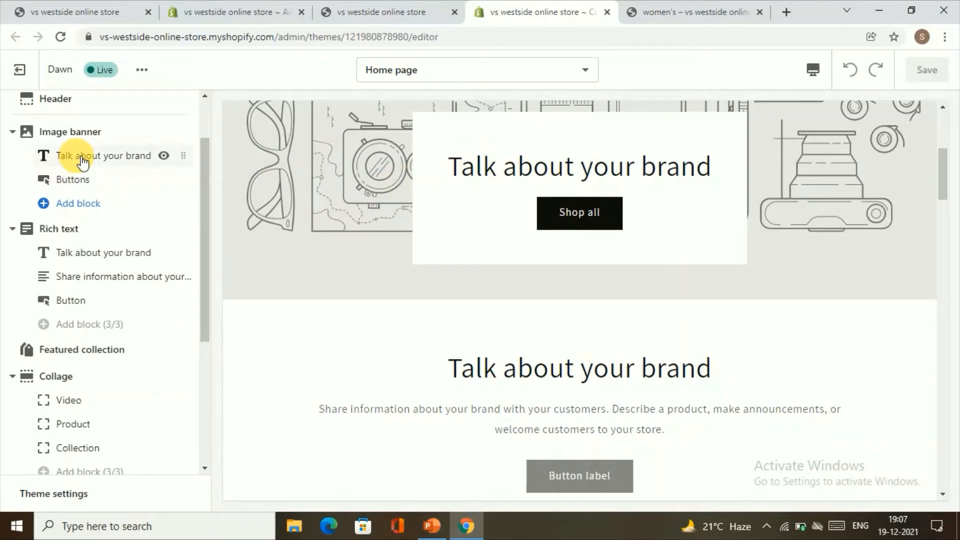
- Review the image banner heading's text and font size options, and return to the home page's section list
{"action": "left_click", "coordinate": [83, 159]}
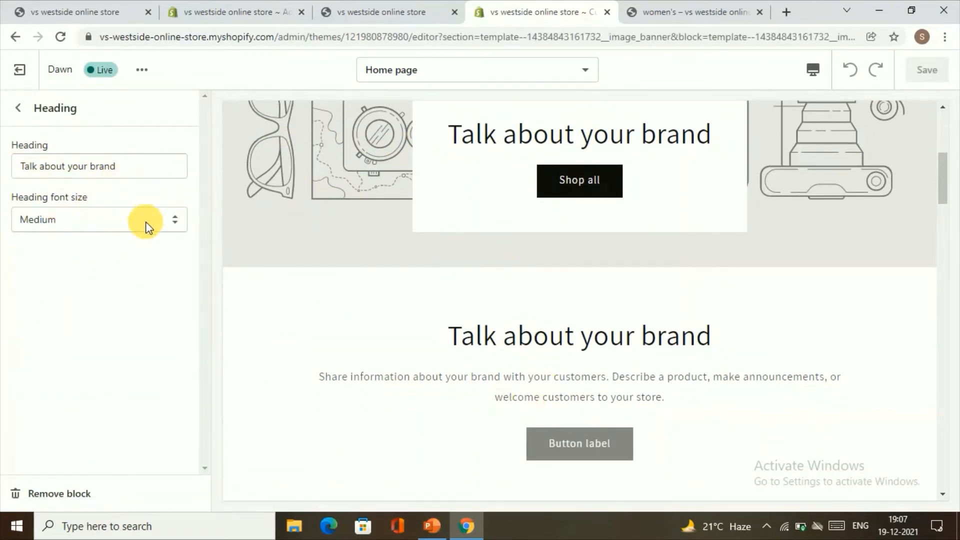
{"action": "left_click", "coordinate": [173, 223]}
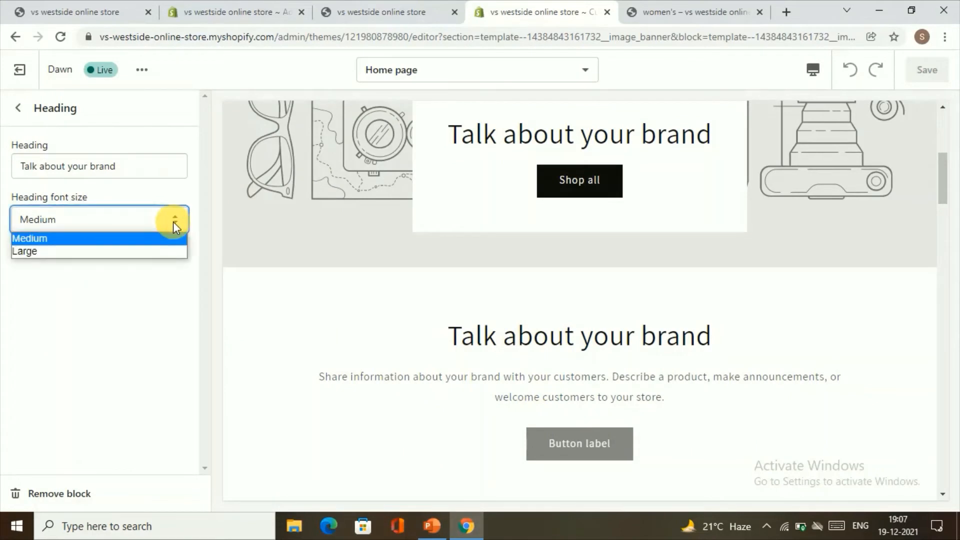
{"action": "left_click", "coordinate": [143, 232]}
{"action": "left_click", "coordinate": [129, 172]}
{"action": "left_click_drag", "start_coordinate": [129, 175], "coordinate": [3, 176]}
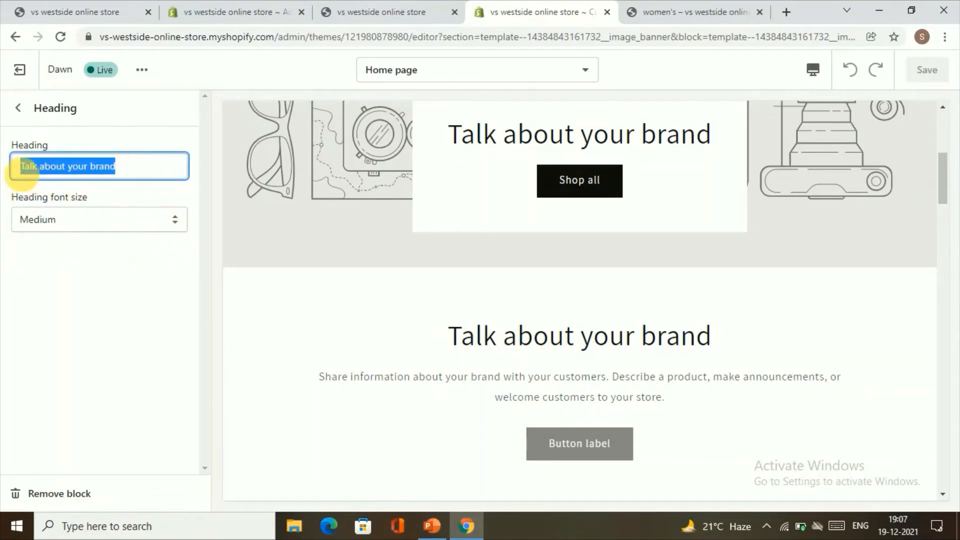
{"action": "left_click", "coordinate": [502, 334]}
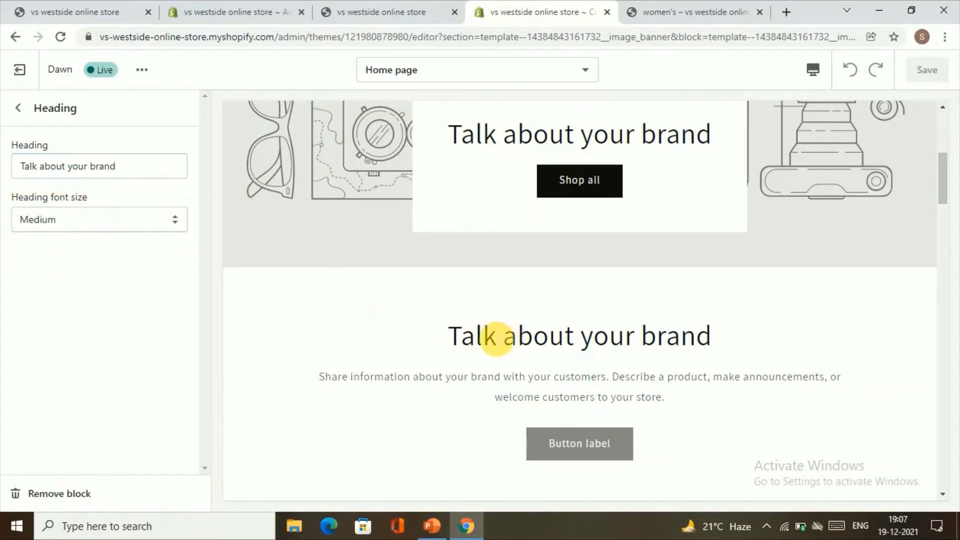
{"action": "left_click", "coordinate": [19, 116]}
{"action": "scroll", "coordinate": [107, 180], "scroll_direction": "up", "scroll_amount": 1}
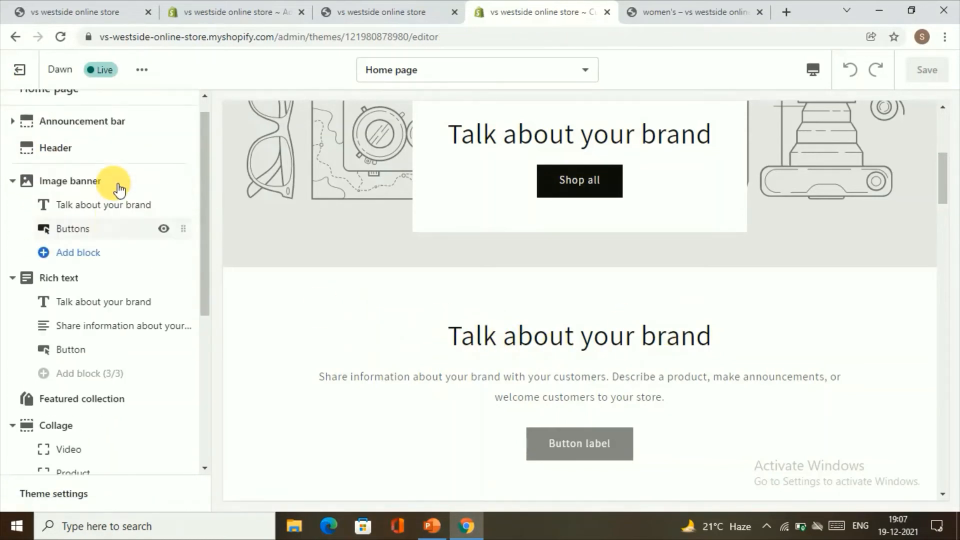
{"action": "scroll", "coordinate": [355, 209], "scroll_direction": "up", "scroll_amount": 6}
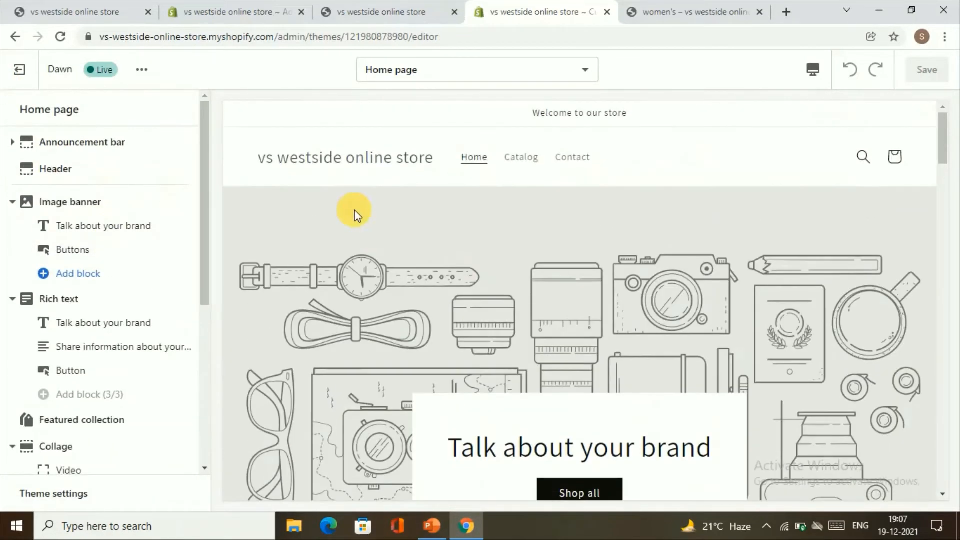
- Review the announcement bar's blocks and the image banner's button label and link settings, and return to the section list
{"action": "left_click", "coordinate": [34, 150]}
{"action": "left_click", "coordinate": [19, 106]}
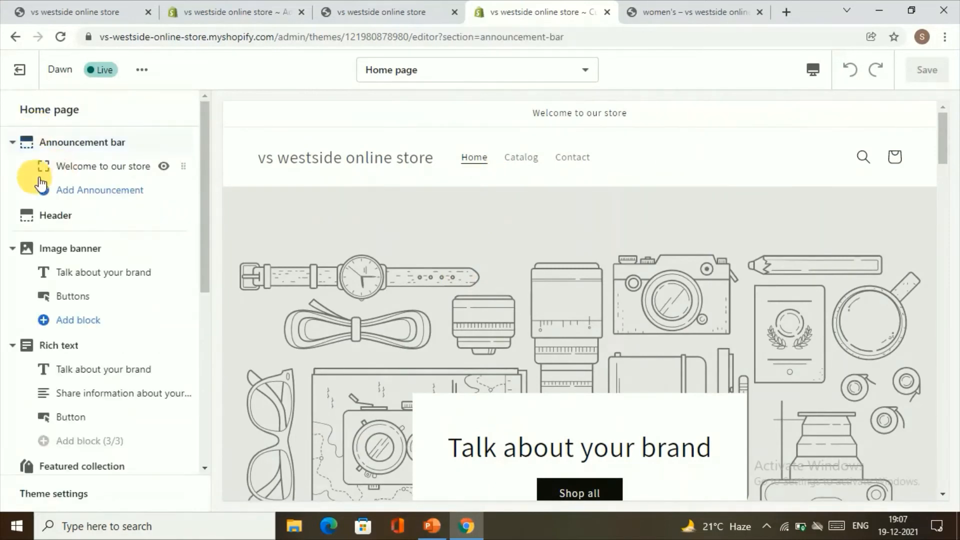
{"action": "scroll", "coordinate": [75, 208], "scroll_direction": "down", "scroll_amount": 4}
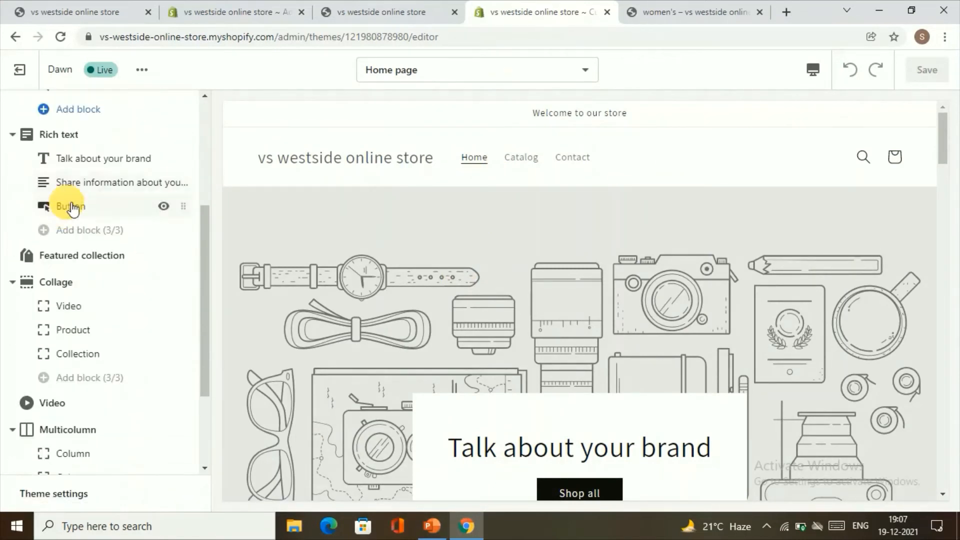
{"action": "scroll", "coordinate": [78, 210], "scroll_direction": "up", "scroll_amount": 3}
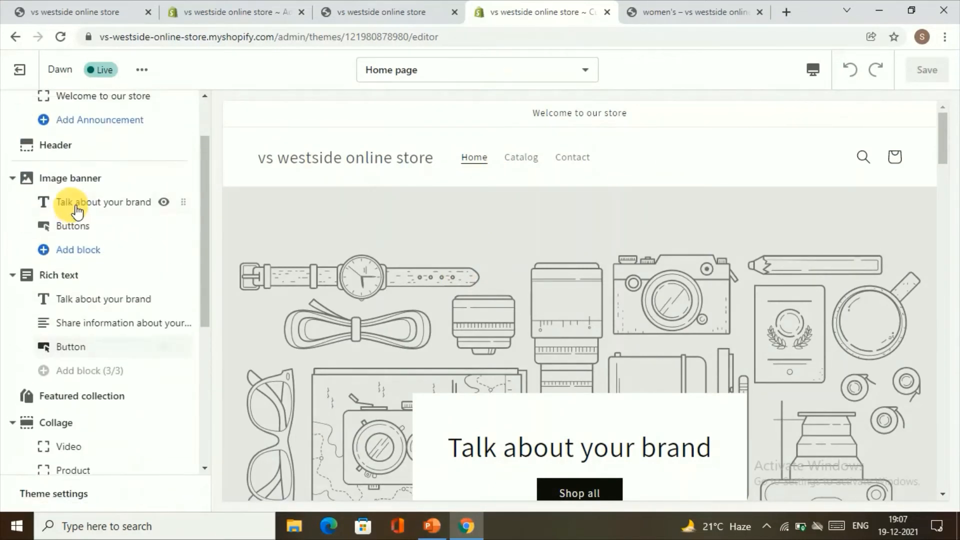
{"action": "left_click", "coordinate": [88, 232]}
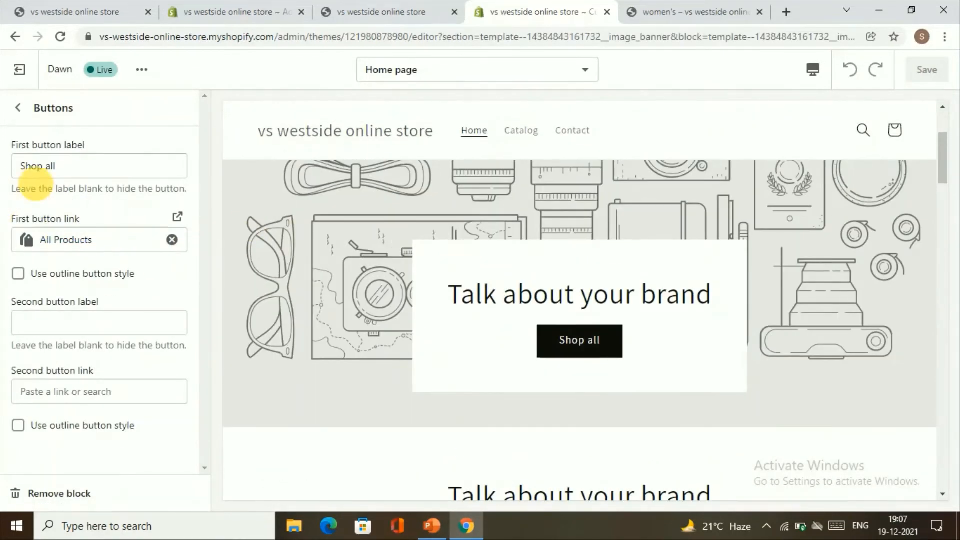
{"action": "left_click_drag", "start_coordinate": [90, 173], "coordinate": [26, 170]}
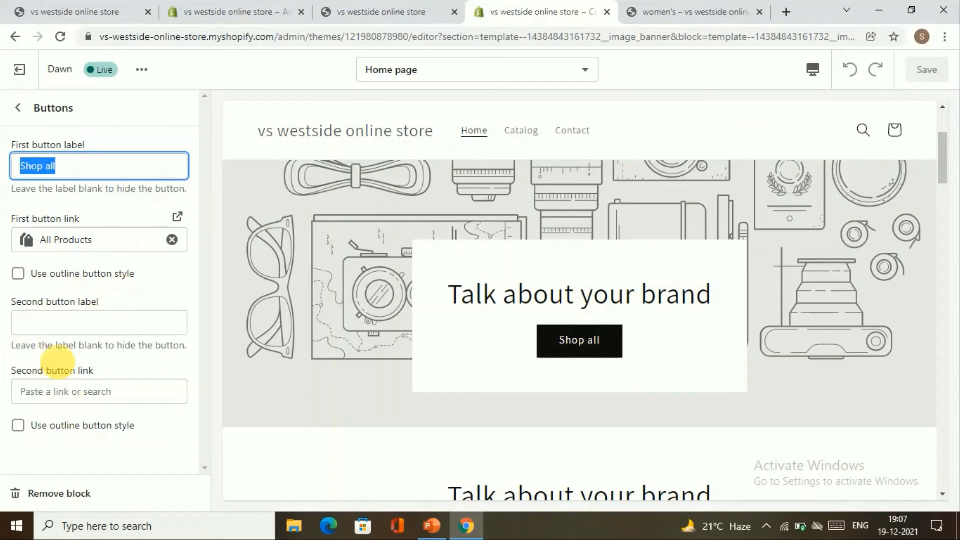
{"action": "left_click", "coordinate": [17, 110]}
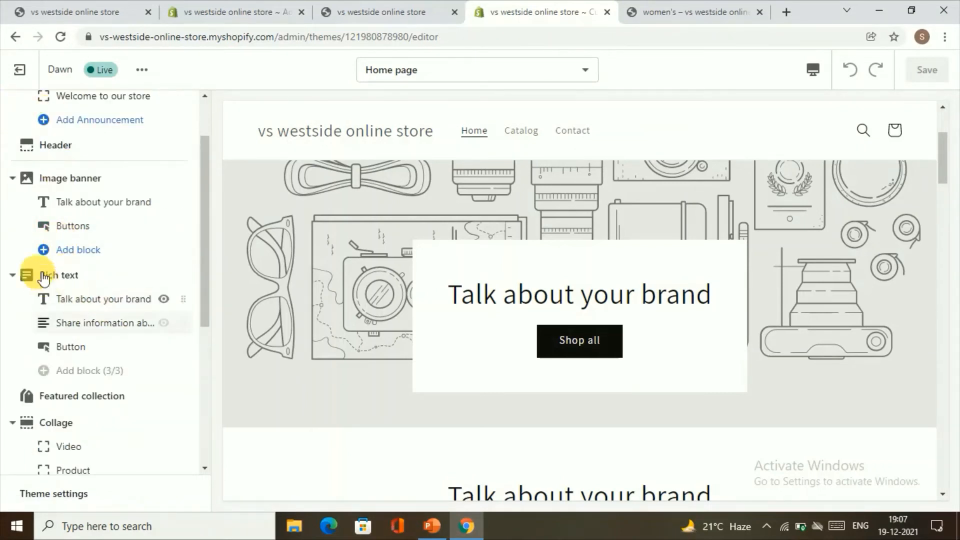
- Clear the description text of the rich text section's text block and return to the section list
{"action": "left_click", "coordinate": [97, 322]}
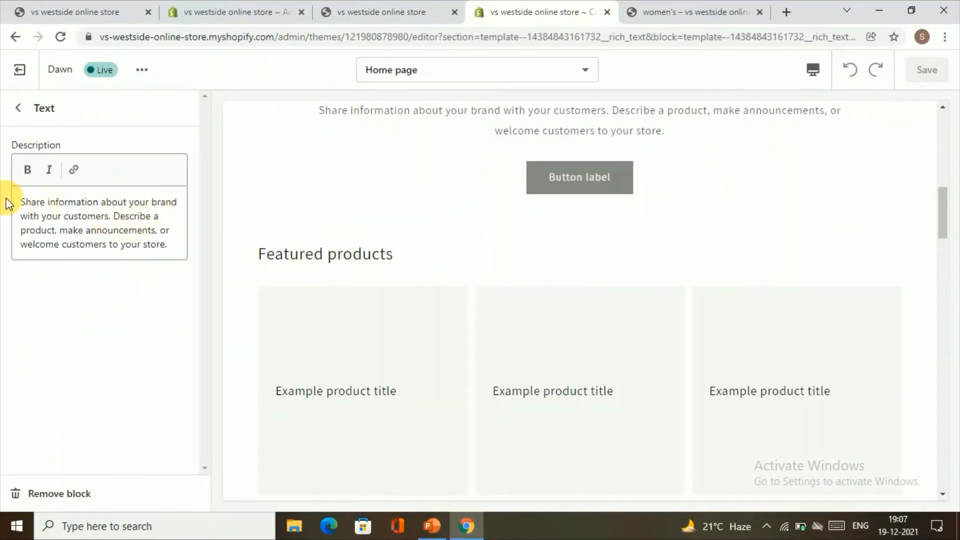
{"action": "left_click_drag", "start_coordinate": [21, 202], "coordinate": [31, 203]}
{"action": "left_click_drag", "start_coordinate": [82, 231], "coordinate": [160, 265]}
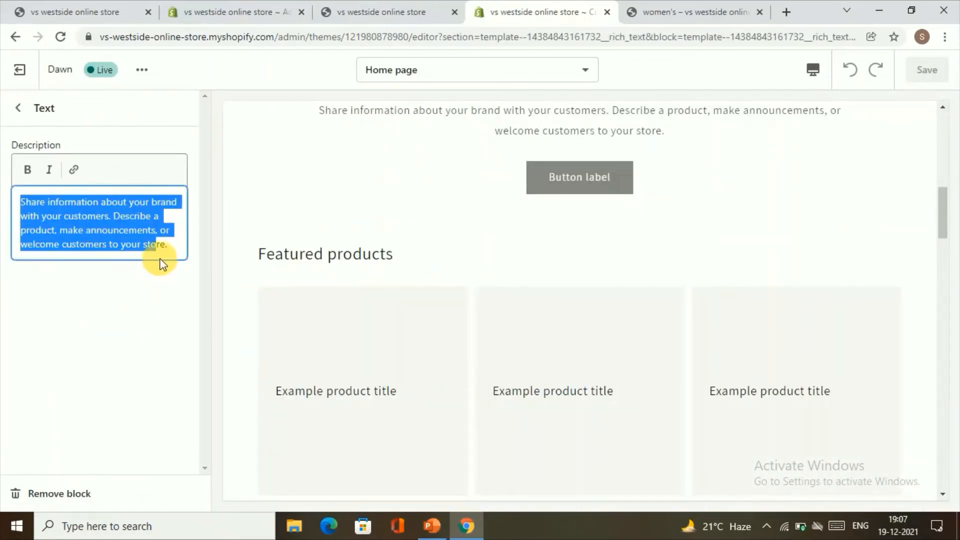
{"action": "left_click", "coordinate": [145, 244]}
{"action": "left_click_drag", "start_coordinate": [21, 202], "coordinate": [190, 257]}
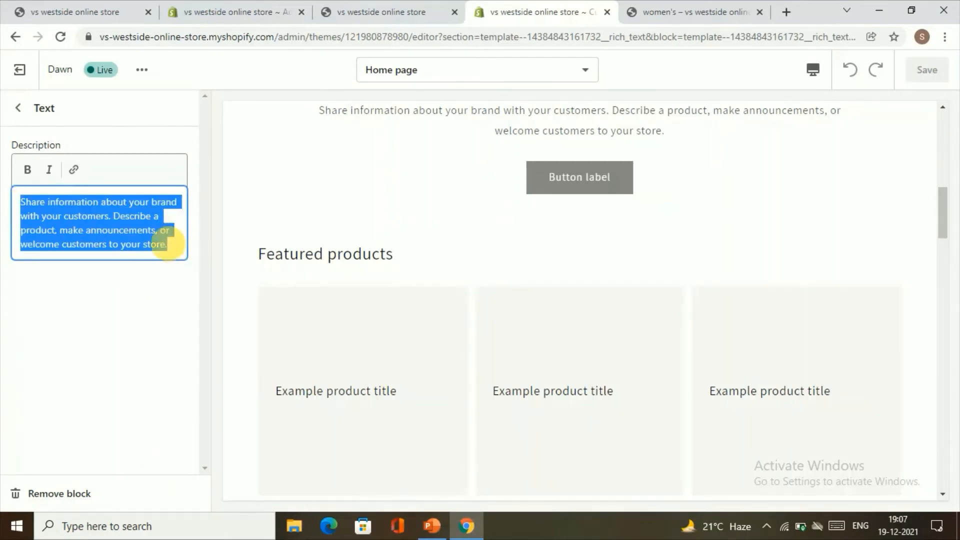
{"action": "key", "text": "BackSpace"}
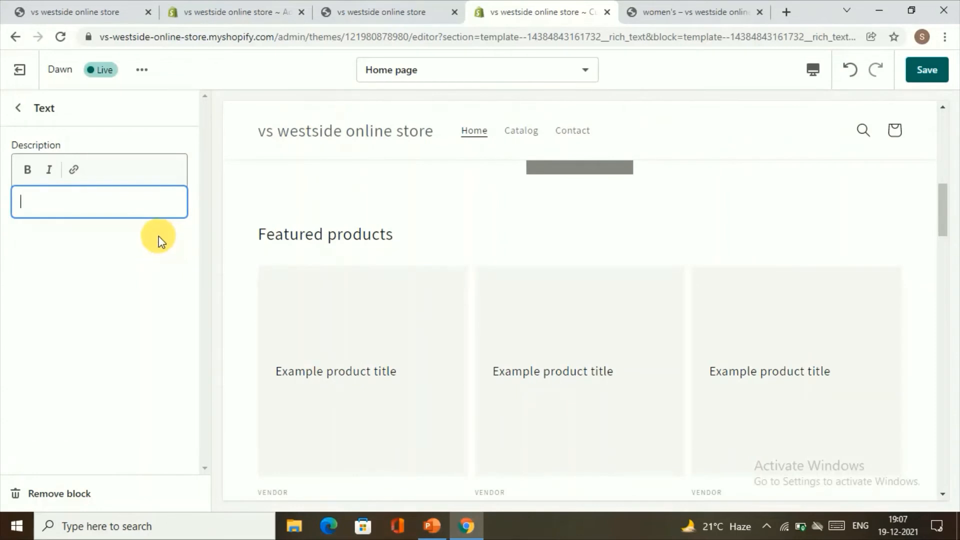
{"action": "left_click", "coordinate": [26, 108]}
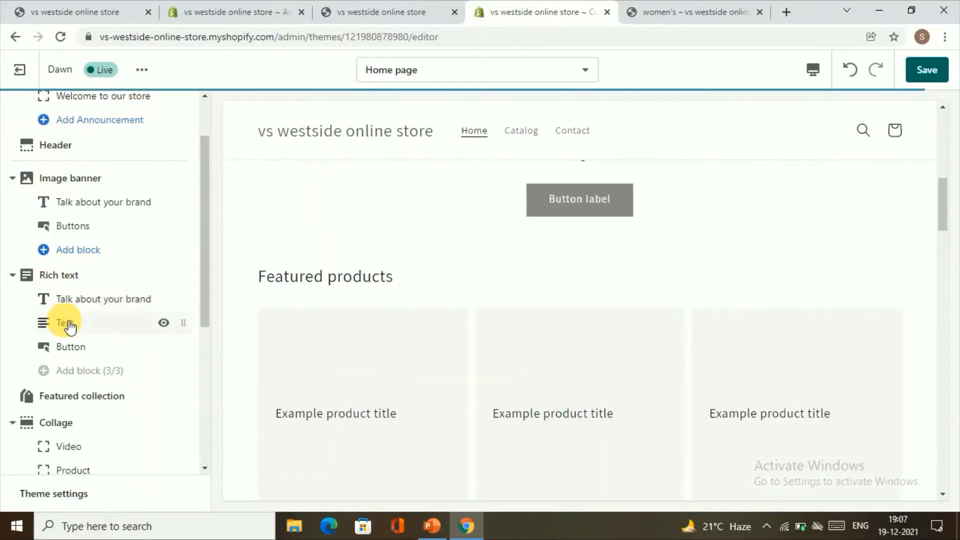
- Explore the collage product block's image padding option and product selection, including creating a product, and return to the section list
{"action": "scroll", "coordinate": [111, 376], "scroll_direction": "down", "scroll_amount": 3}
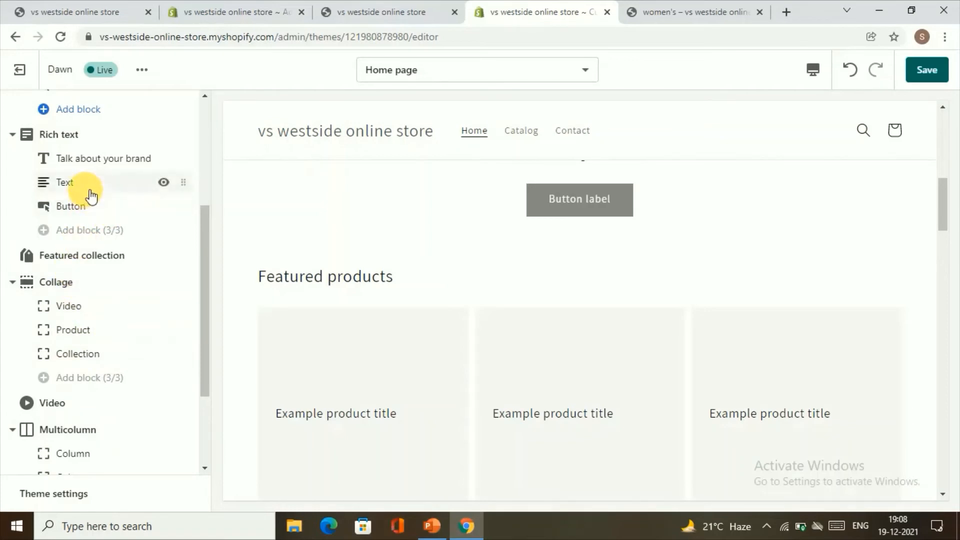
{"action": "left_click", "coordinate": [95, 330]}
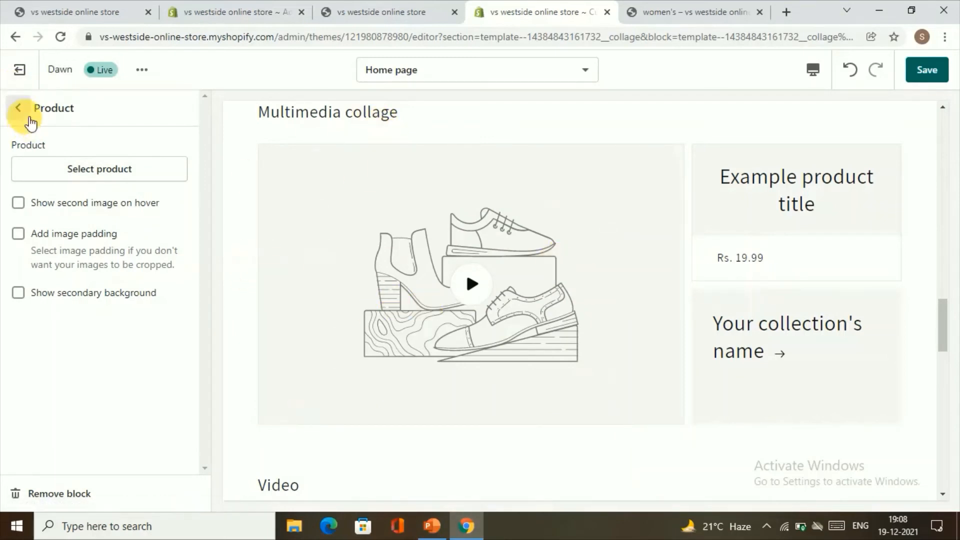
{"action": "left_click", "coordinate": [18, 233]}
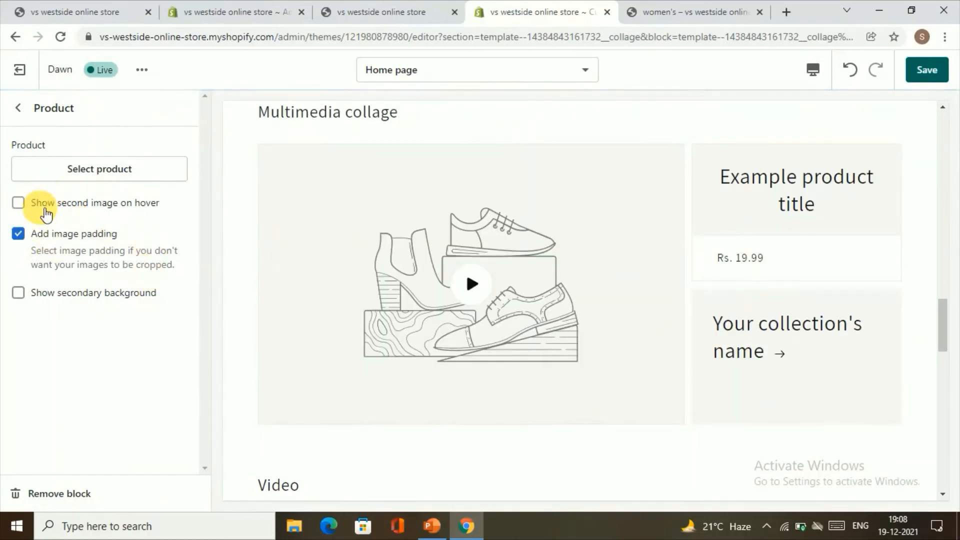
{"action": "left_click", "coordinate": [125, 165]}
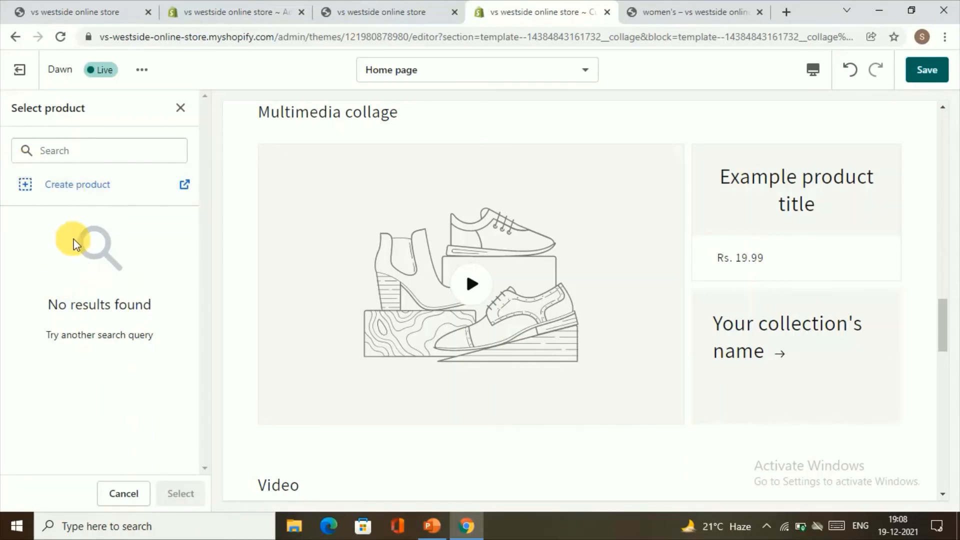
{"action": "left_click", "coordinate": [75, 185]}
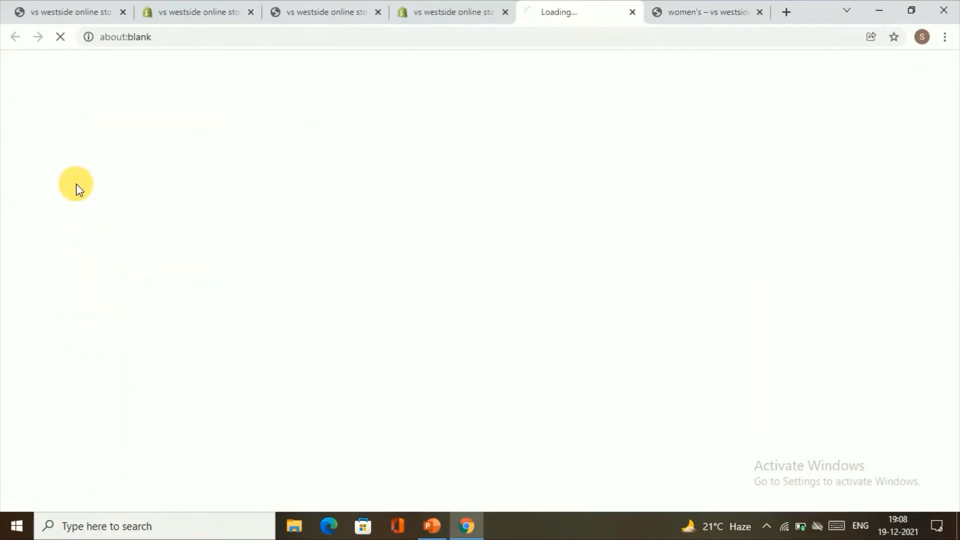
{"action": "left_click", "coordinate": [448, 9]}
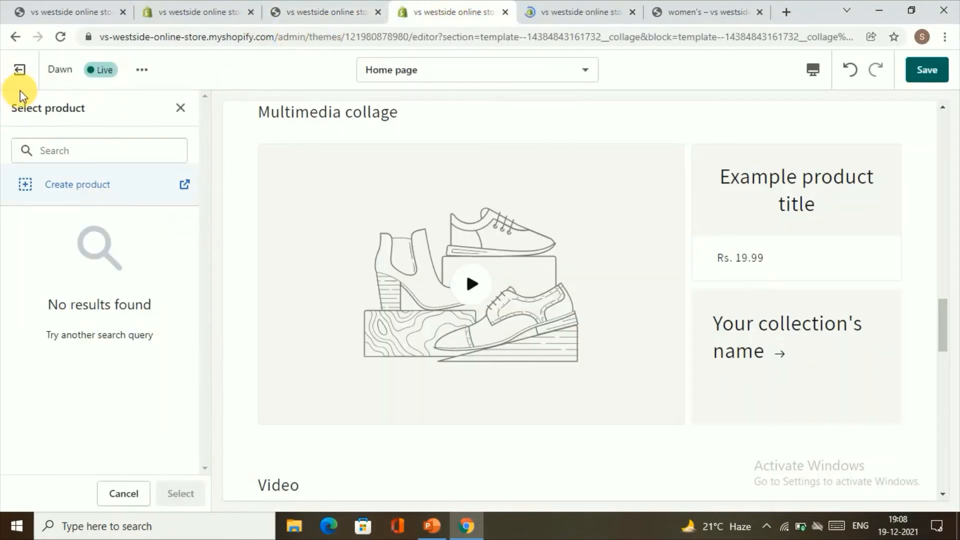
{"action": "left_click", "coordinate": [180, 107]}
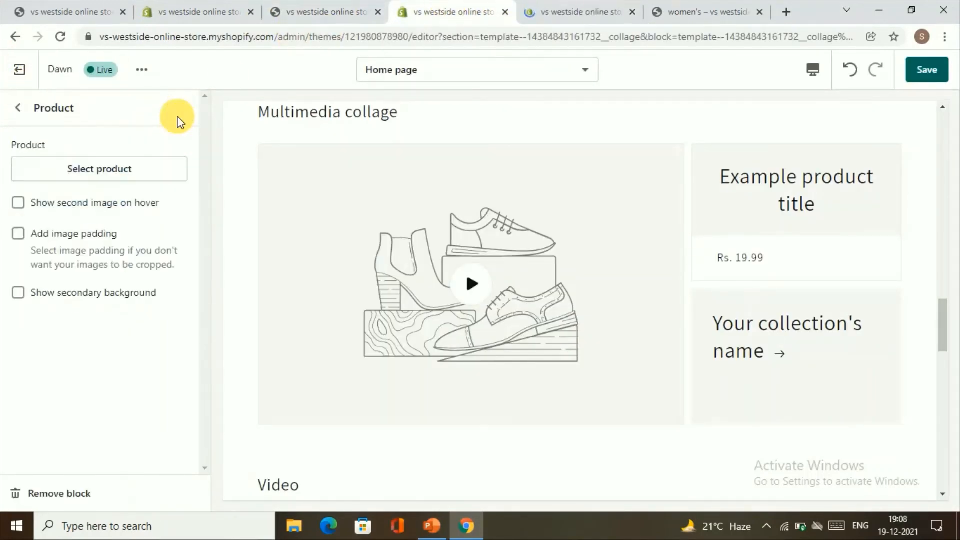
{"action": "left_click", "coordinate": [28, 111]}
- Examine the footer section's settings and look over the home page preview from the footer up to the image banner
{"action": "scroll", "coordinate": [150, 386], "scroll_direction": "down", "scroll_amount": 3}
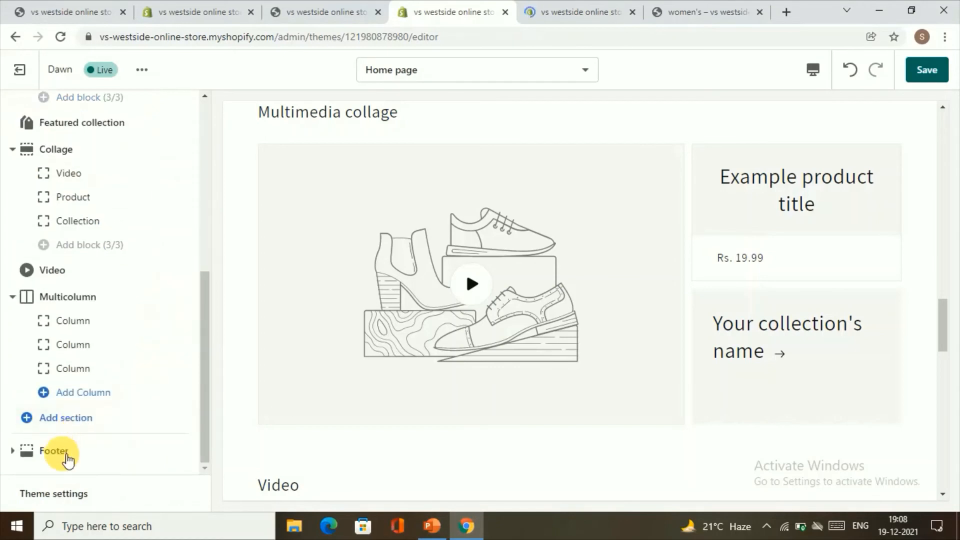
{"action": "left_click", "coordinate": [16, 450]}
{"action": "scroll", "coordinate": [156, 310], "scroll_direction": "down", "scroll_amount": 5}
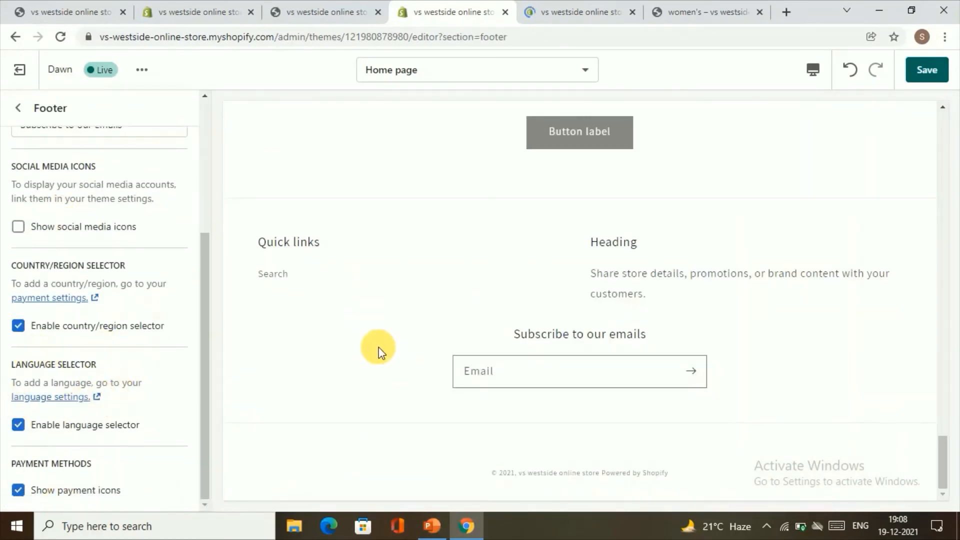
{"action": "scroll", "coordinate": [390, 330], "scroll_direction": "up", "scroll_amount": 10}
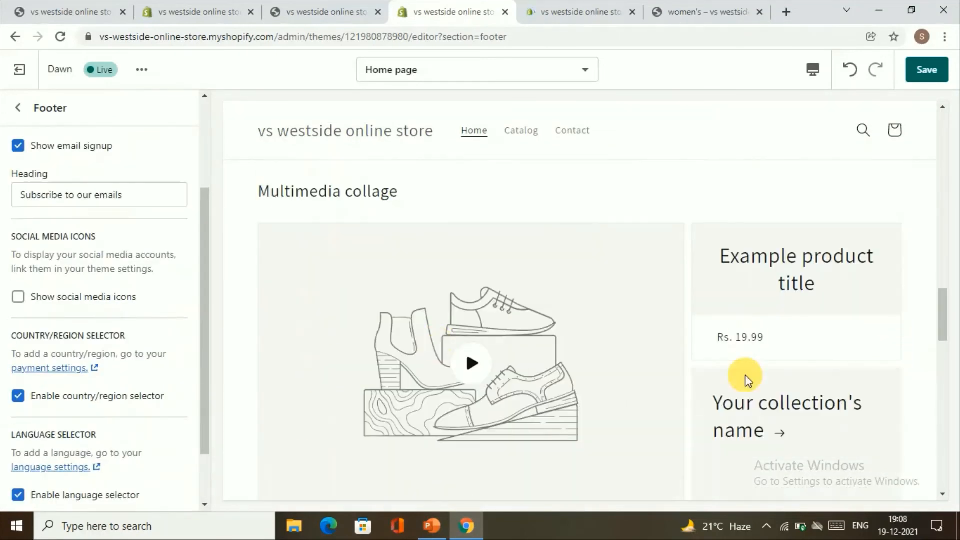
{"action": "scroll", "coordinate": [287, 325], "scroll_direction": "up", "scroll_amount": 5}
{"action": "scroll", "coordinate": [86, 280], "scroll_direction": "up", "scroll_amount": 3}
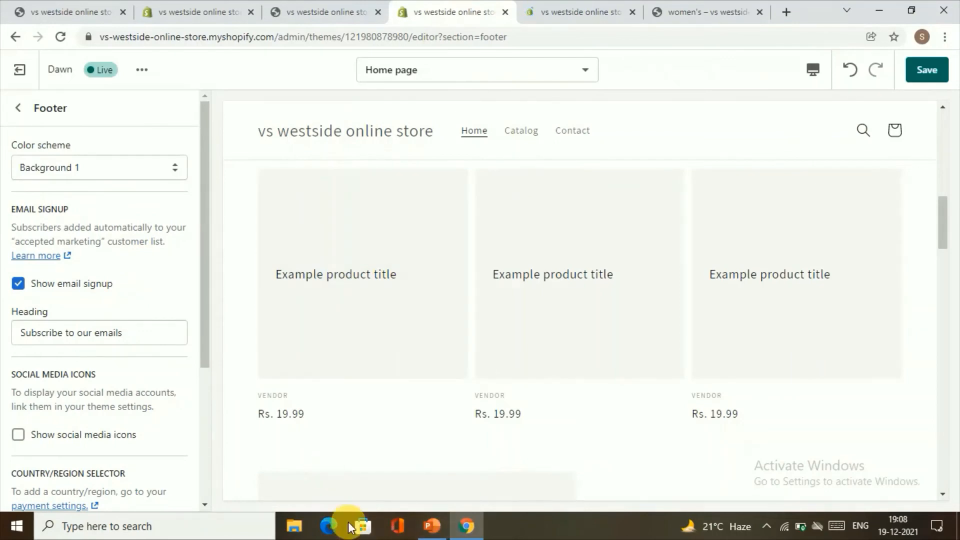
{"action": "scroll", "coordinate": [672, 434], "scroll_direction": "up", "scroll_amount": 8}
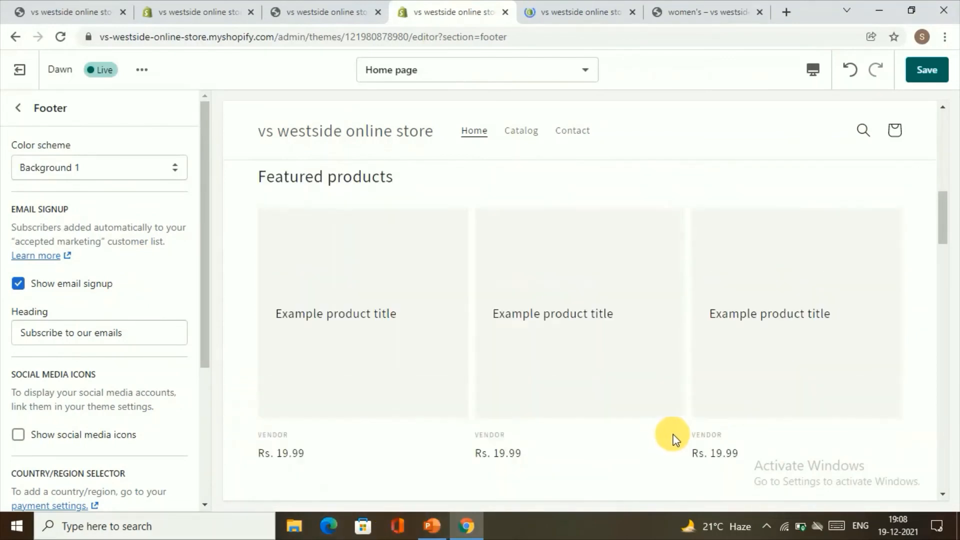
{"action": "scroll", "coordinate": [744, 495], "scroll_direction": "down", "scroll_amount": 1}
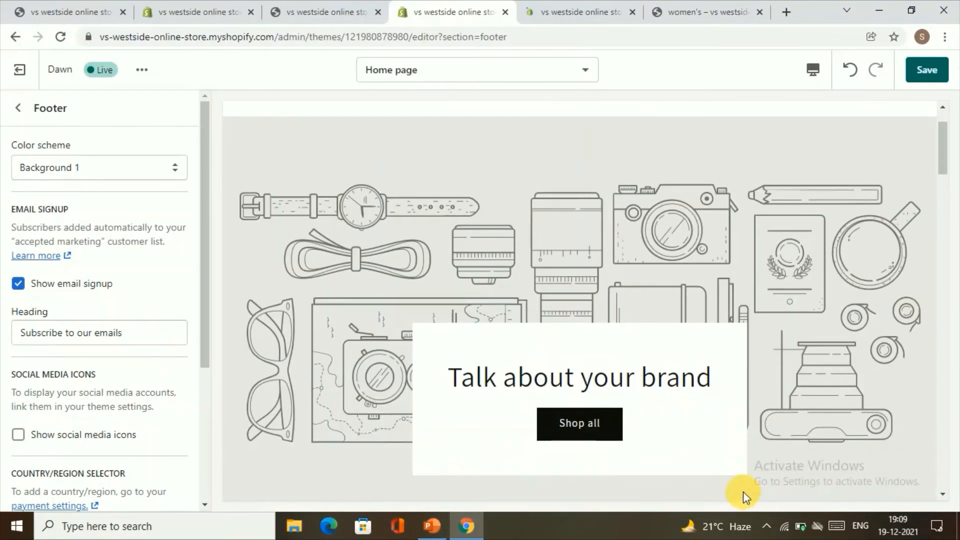
{"action": "scroll", "coordinate": [743, 491], "scroll_direction": "up", "scroll_amount": 1}
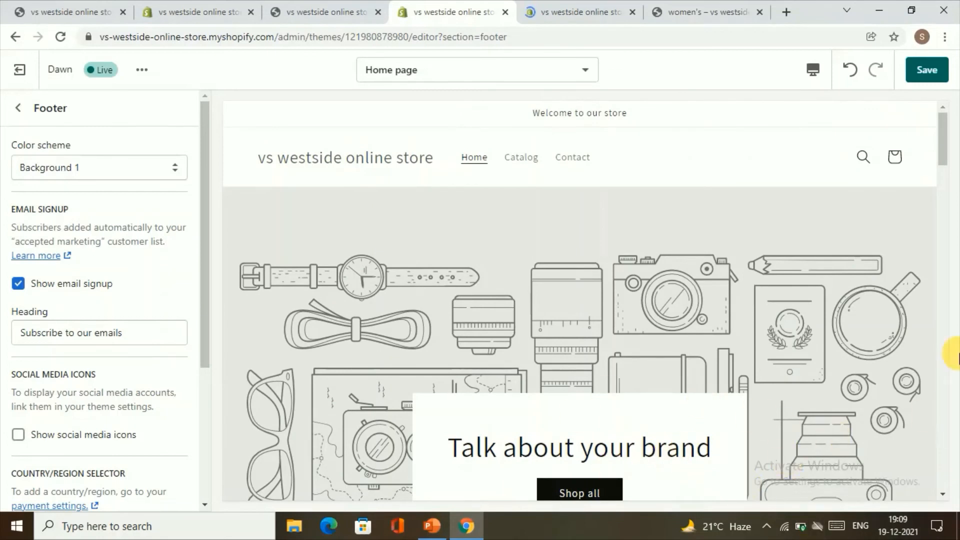
- Save the home page changes and exit the theme editor to the store's themes page
{"action": "left_click", "coordinate": [930, 72]}
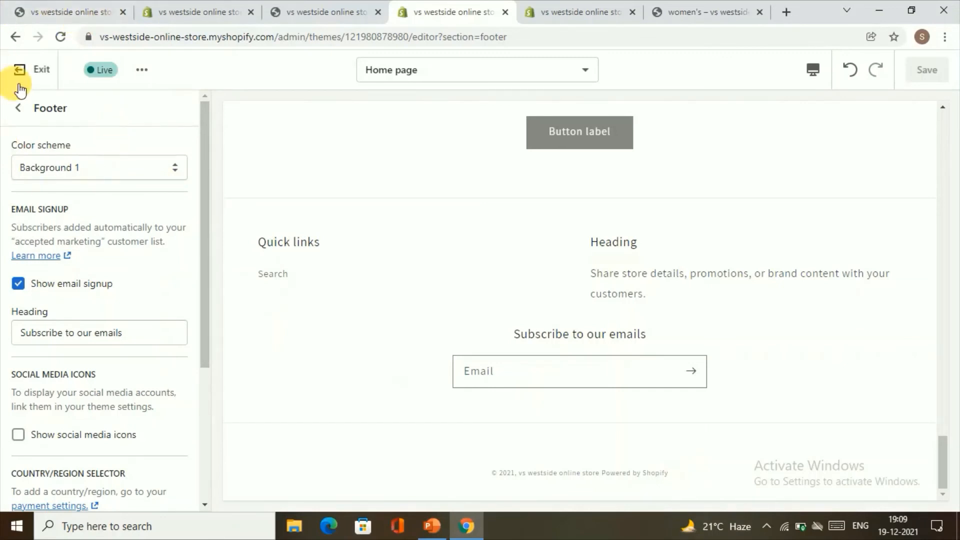
{"action": "left_click", "coordinate": [18, 107]}
{"action": "scroll", "coordinate": [30, 110], "scroll_direction": "up", "scroll_amount": 7}
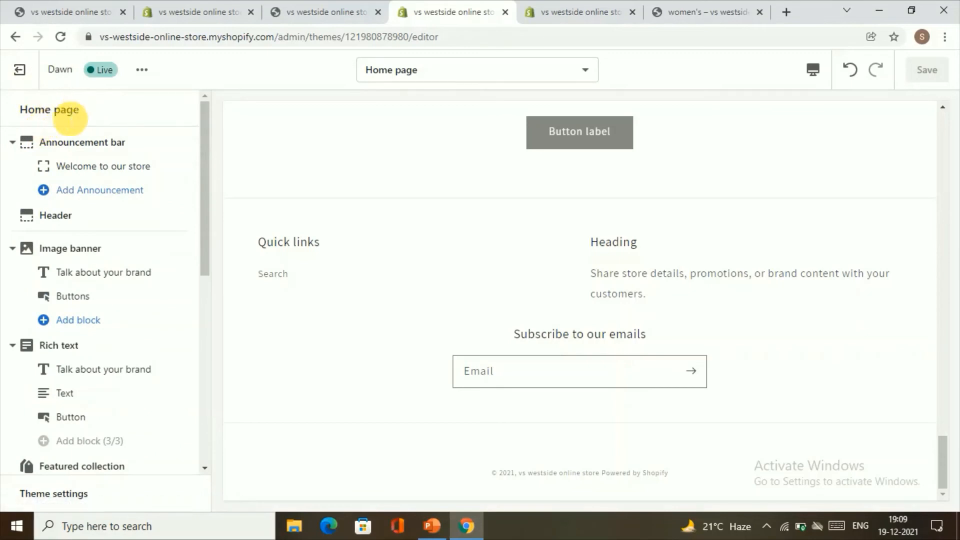
{"action": "left_click", "coordinate": [33, 69]}
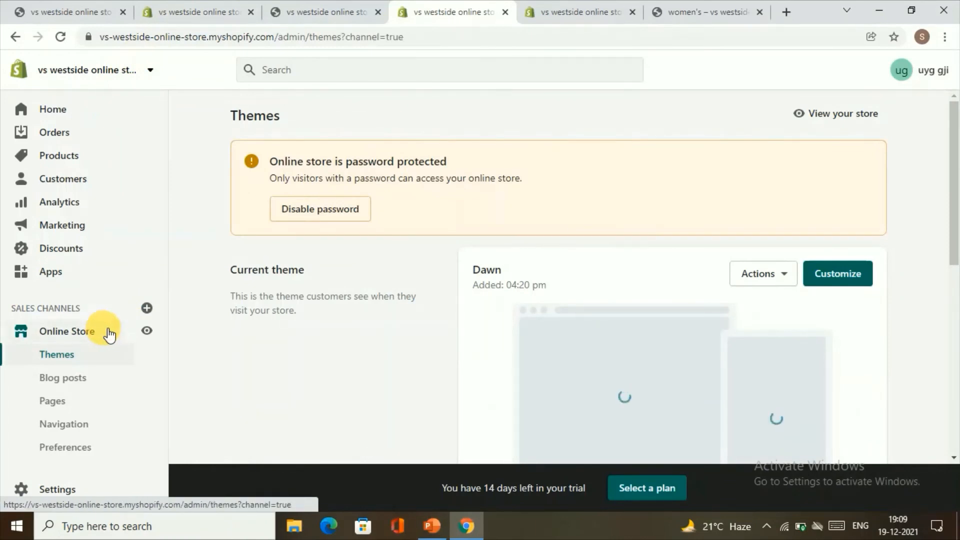
- Check the saved home page in the live online store and reopen it for editing in the theme editor
{"action": "left_click", "coordinate": [146, 332]}
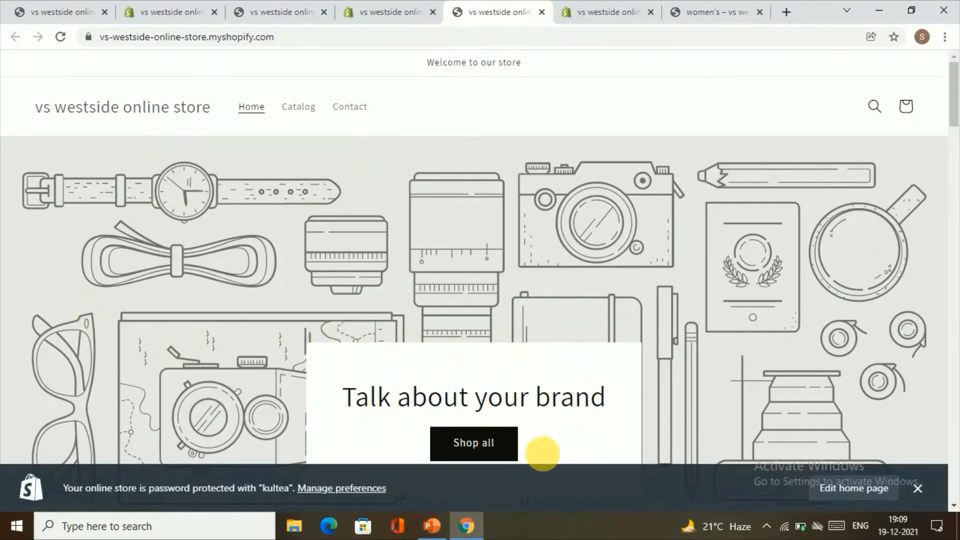
{"action": "left_click", "coordinate": [824, 493]}
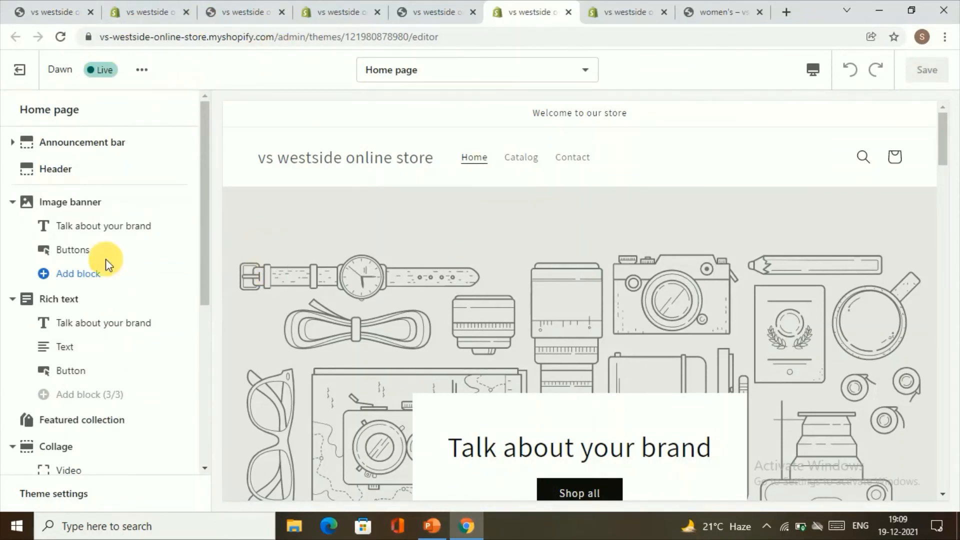
- Switch to the store admin, open the product collections list and select the Home page collection
{"action": "left_click", "coordinate": [634, 7]}
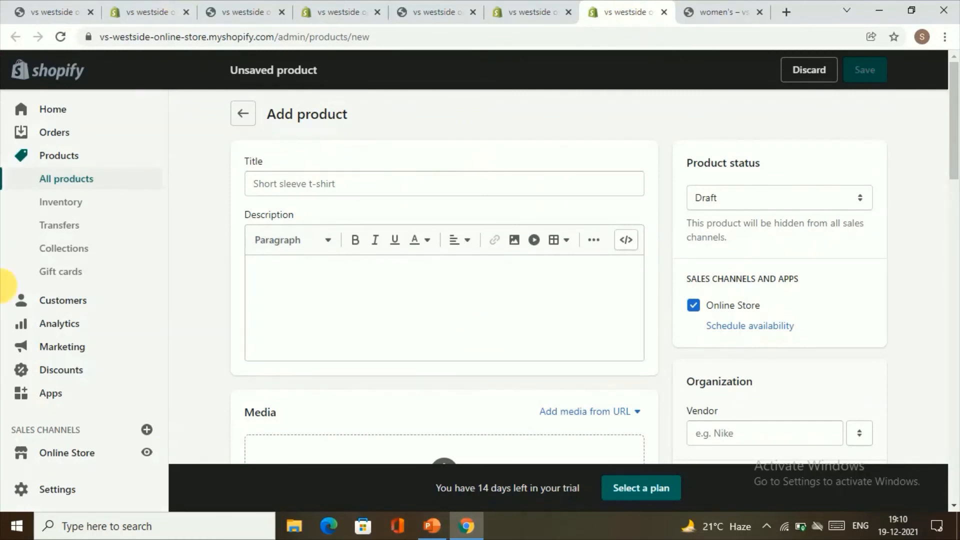
{"action": "left_click", "coordinate": [67, 179]}
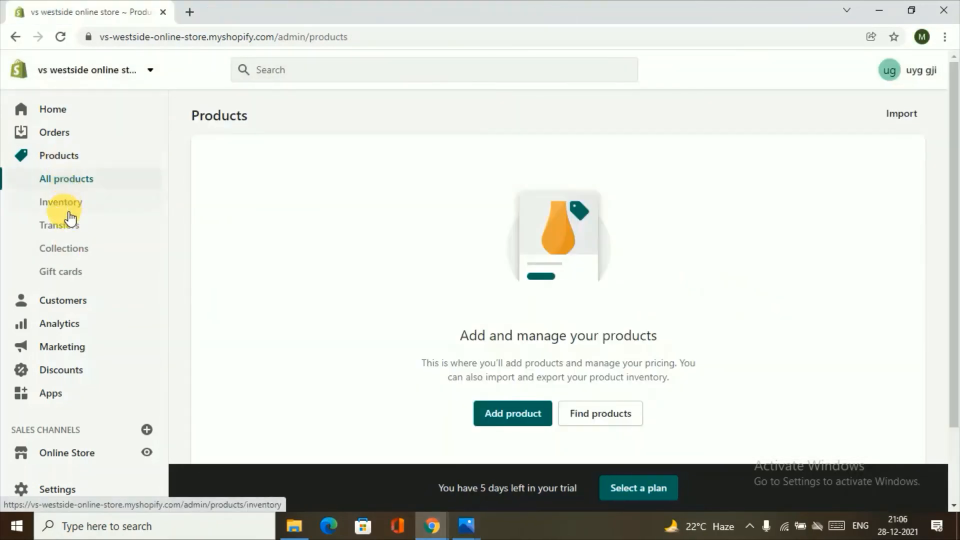
{"action": "left_click", "coordinate": [60, 246]}
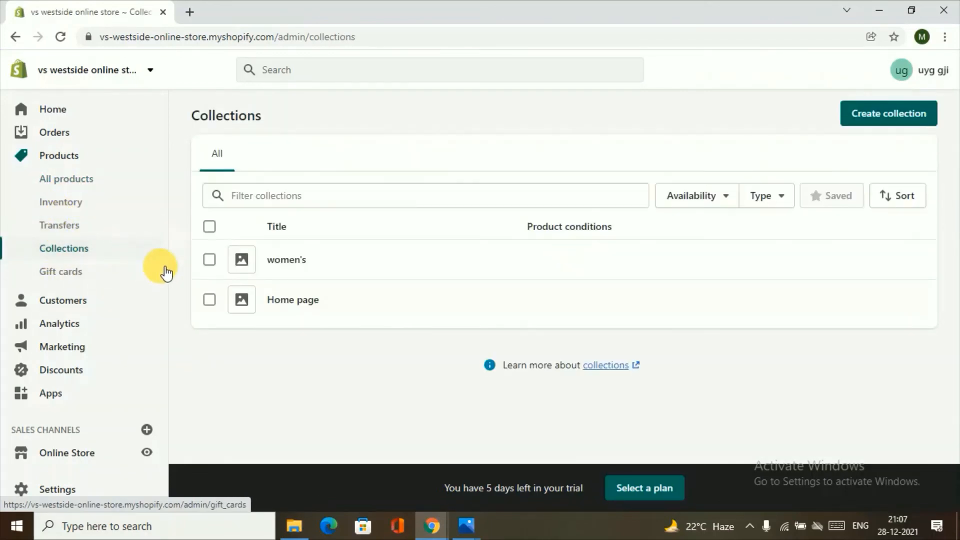
{"action": "left_click", "coordinate": [209, 299]}
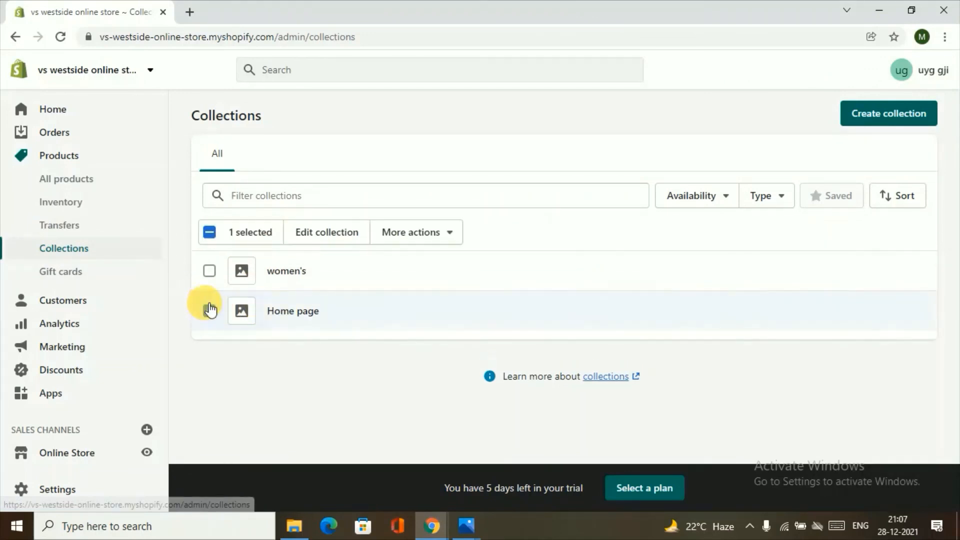
- Examine the new collection form's title, description, collection type, conditions and theme template options, and return to the collections list without creating one
{"action": "left_click", "coordinate": [869, 124]}
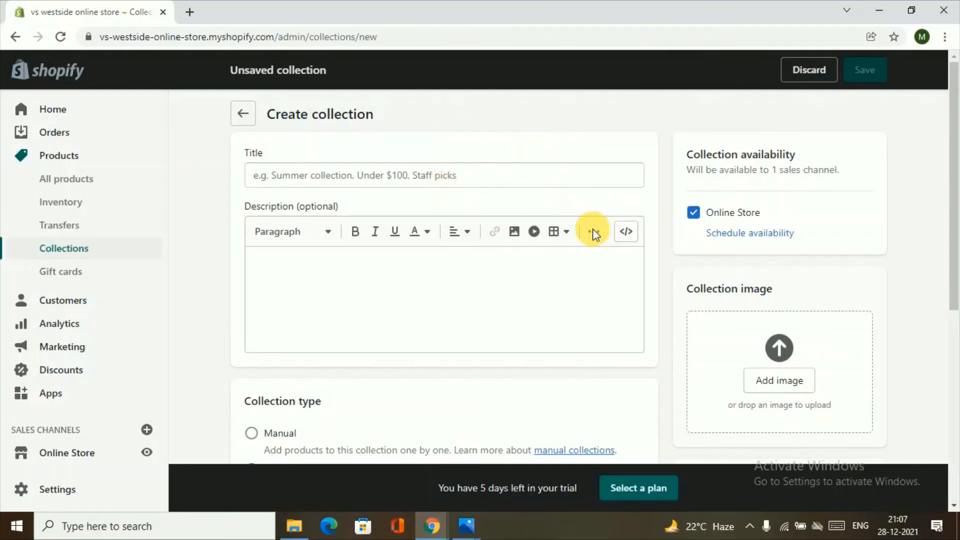
{"action": "scroll", "coordinate": [539, 307], "scroll_direction": "down", "scroll_amount": 1}
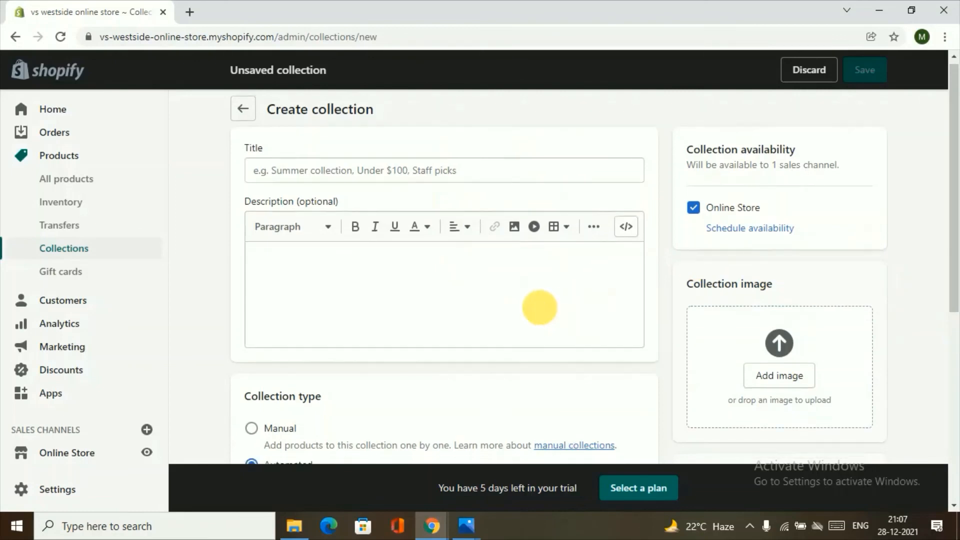
{"action": "scroll", "coordinate": [500, 325], "scroll_direction": "down", "scroll_amount": 4}
{"action": "scroll", "coordinate": [400, 290], "scroll_direction": "up", "scroll_amount": 4}
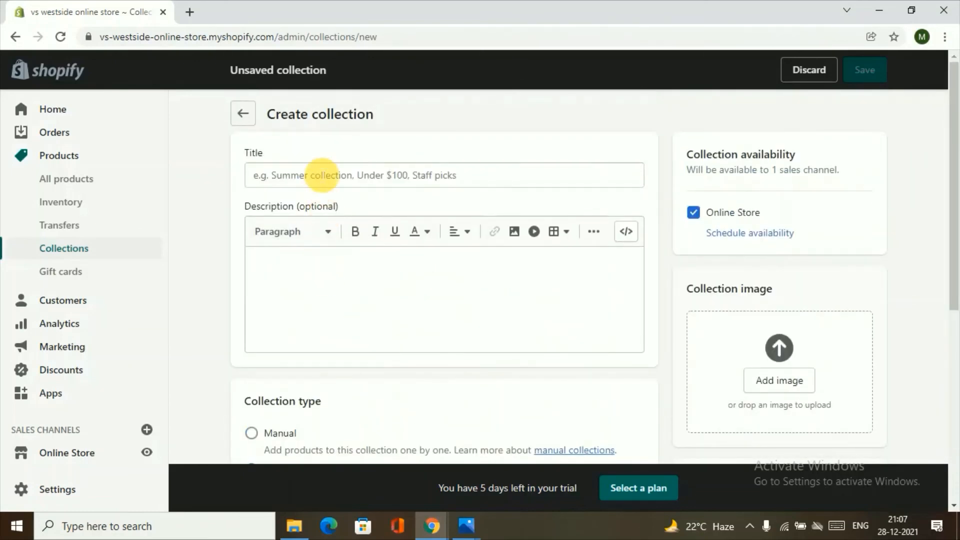
{"action": "left_click", "coordinate": [322, 175]}
{"action": "left_click", "coordinate": [298, 275]}
{"action": "scroll", "coordinate": [299, 314], "scroll_direction": "down", "scroll_amount": 4}
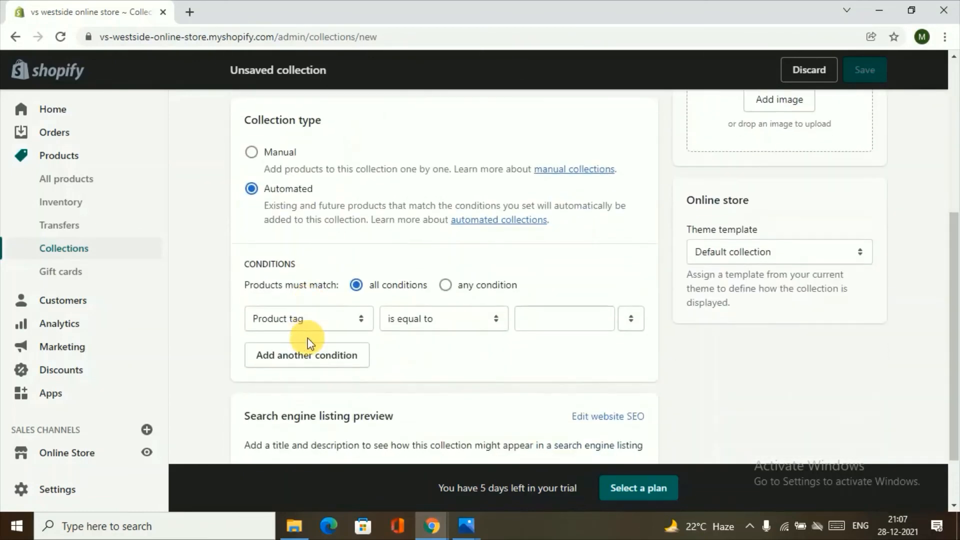
{"action": "scroll", "coordinate": [313, 332], "scroll_direction": "down", "scroll_amount": 1}
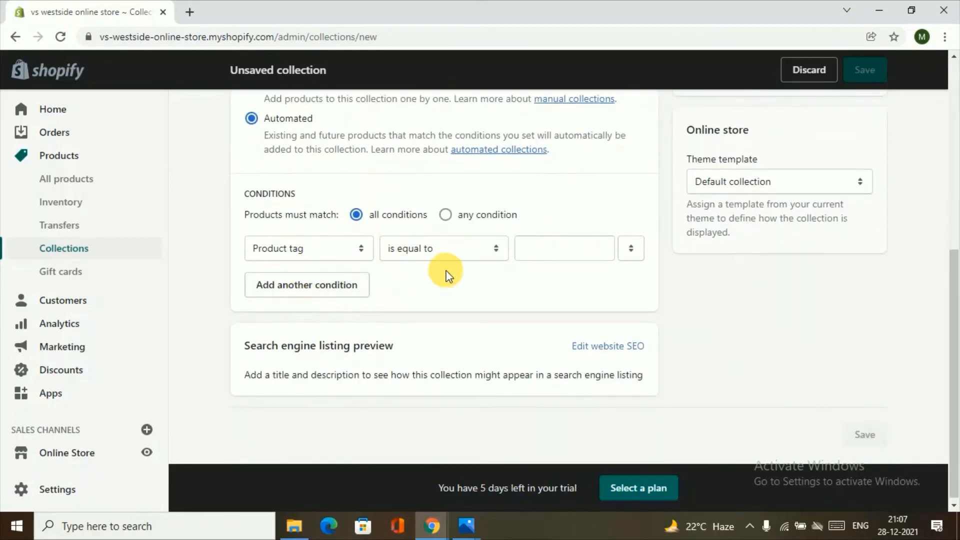
{"action": "scroll", "coordinate": [944, 360], "scroll_direction": "up", "scroll_amount": 3}
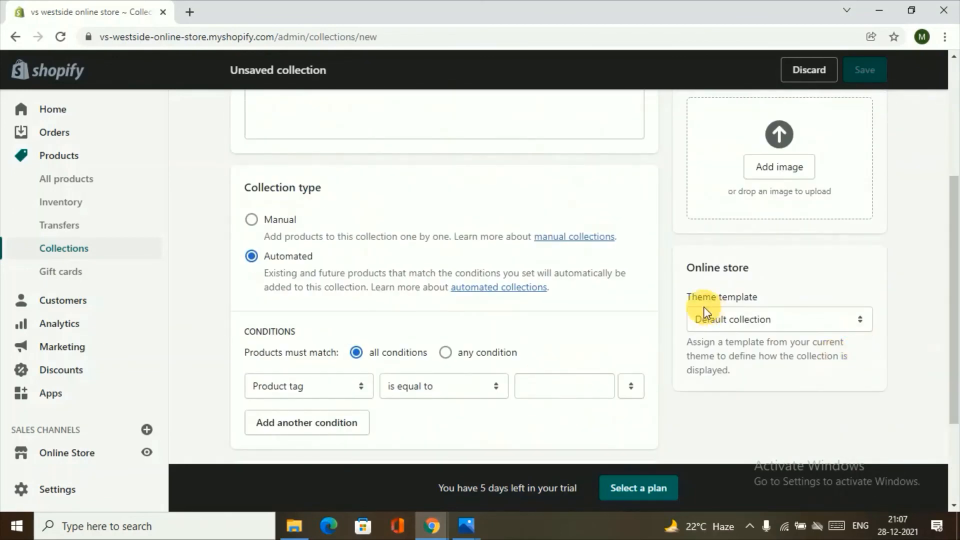
{"action": "scroll", "coordinate": [710, 310], "scroll_direction": "up", "scroll_amount": 4}
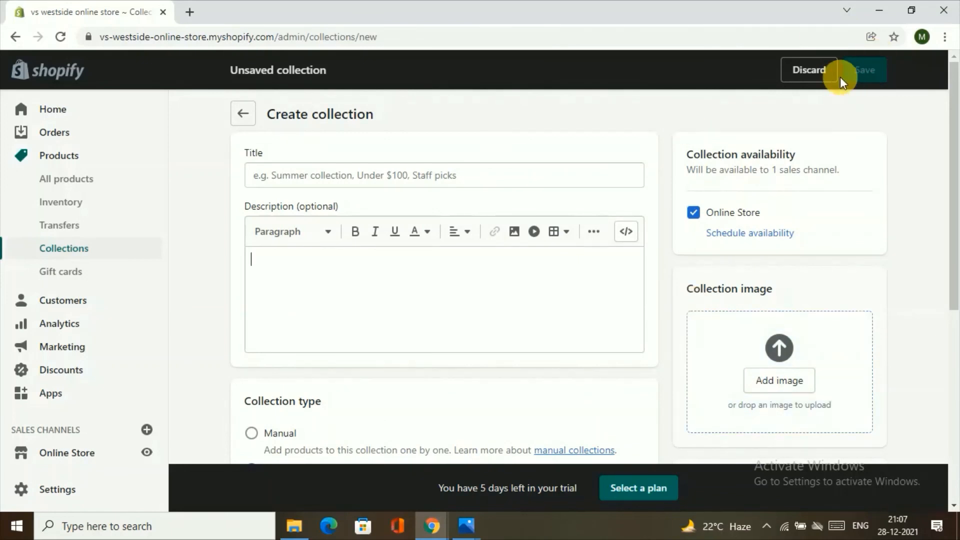
{"action": "left_click", "coordinate": [244, 113]}
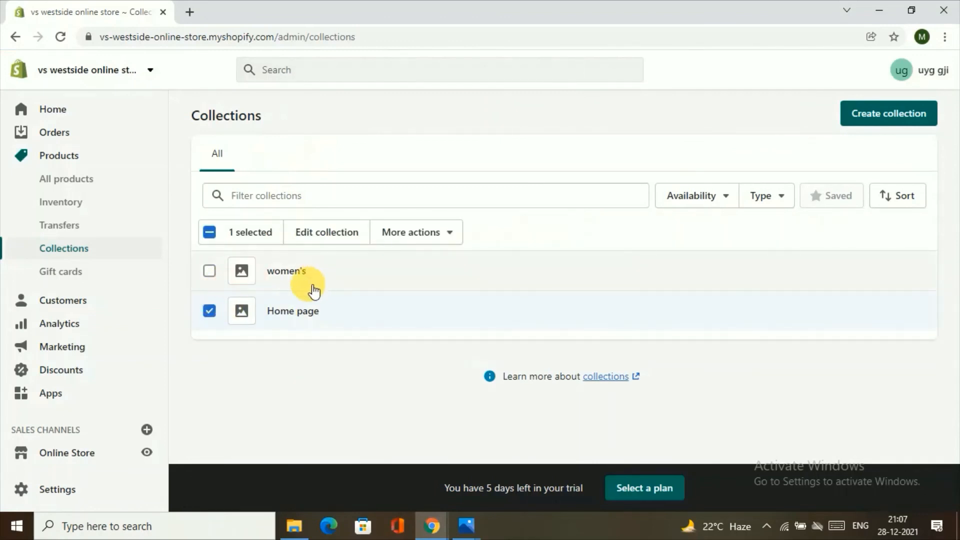
- Open the Home page collection and look over its products, search engine listing, collection image and theme template sections
{"action": "left_click", "coordinate": [295, 313]}
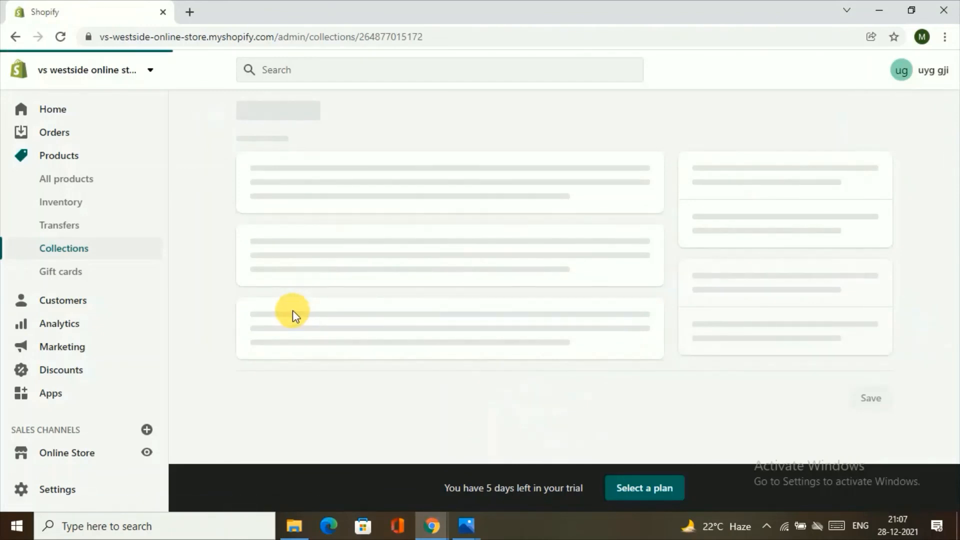
{"action": "scroll", "coordinate": [492, 345], "scroll_direction": "down", "scroll_amount": 2}
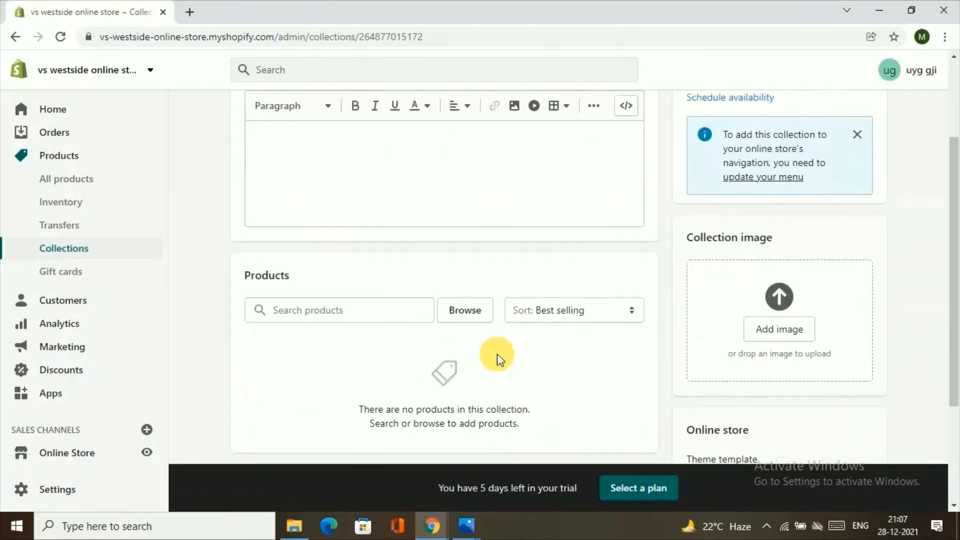
{"action": "scroll", "coordinate": [497, 353], "scroll_direction": "down", "scroll_amount": 3}
{"action": "scroll", "coordinate": [466, 353], "scroll_direction": "up", "scroll_amount": 1}
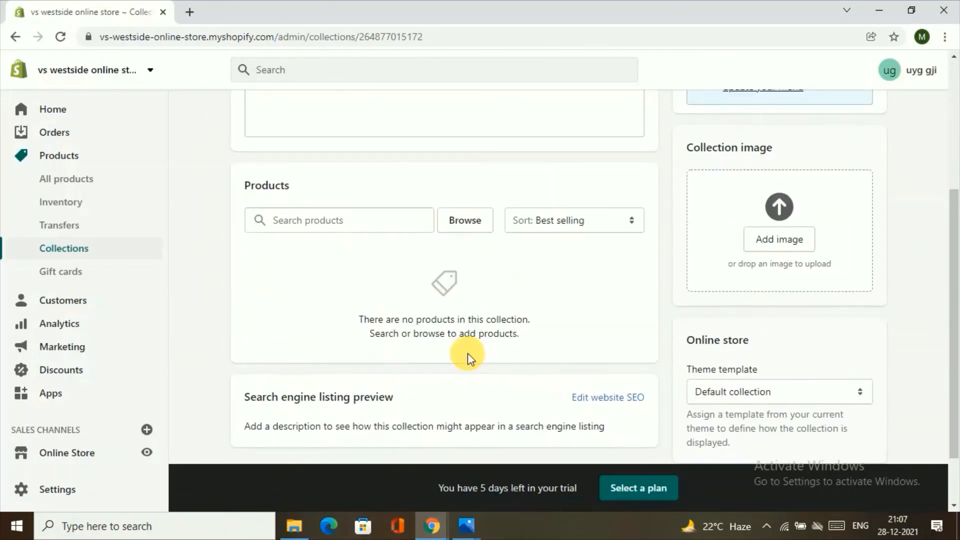
{"action": "scroll", "coordinate": [757, 338], "scroll_direction": "up", "scroll_amount": 1}
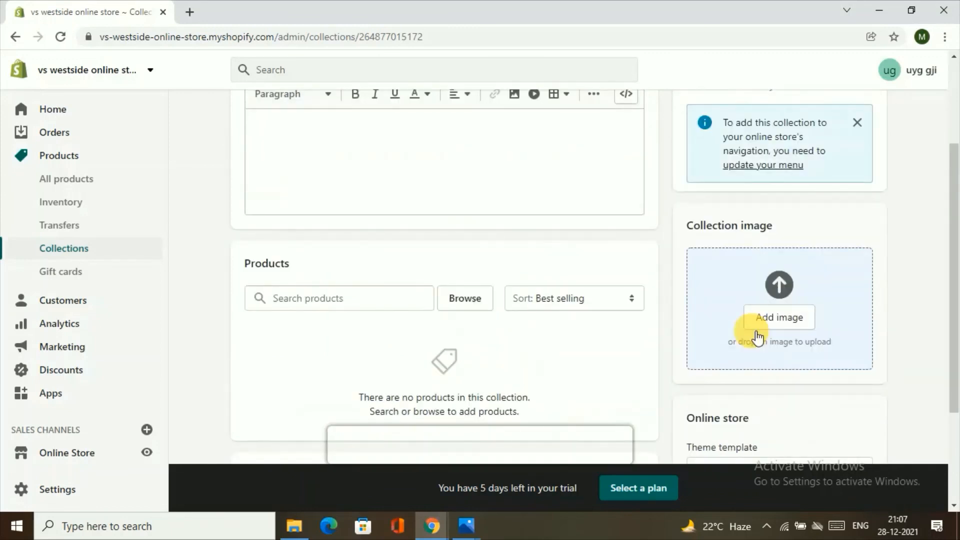